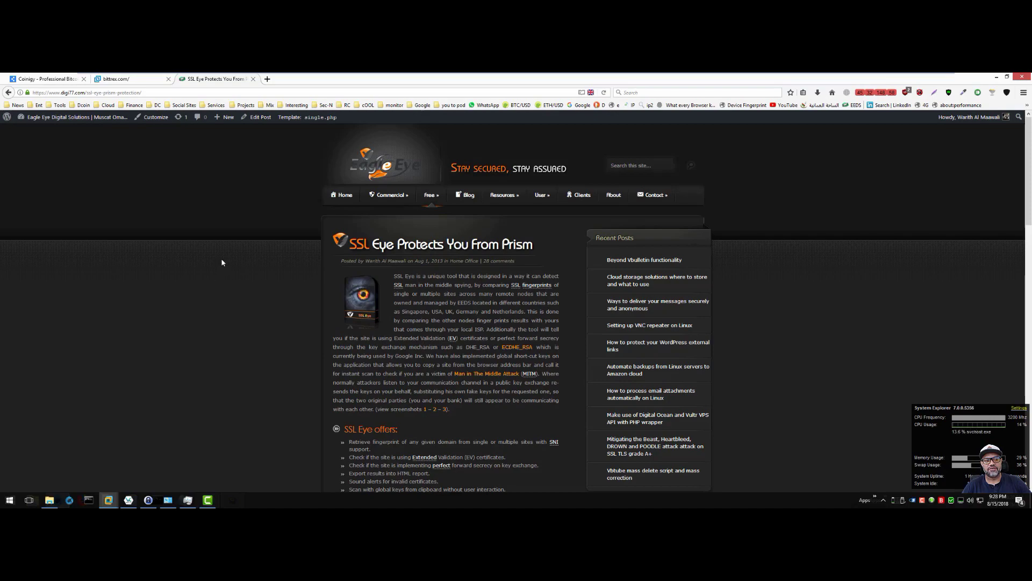
Return to the 'SSL Eye Protects You From Prism' article and scroll through its SSL Eye 1.6 download details
click(52, 80)
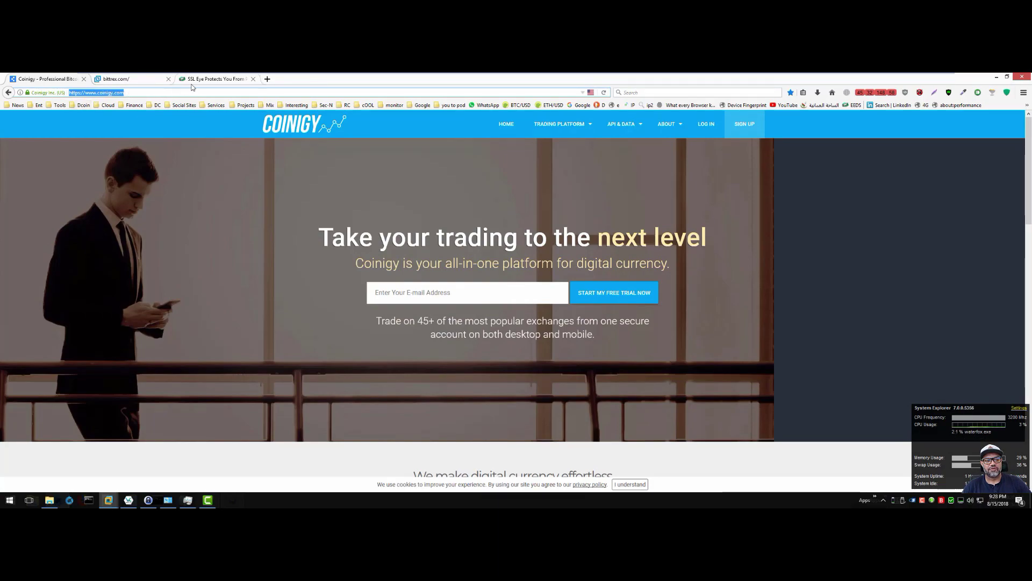
click(214, 79)
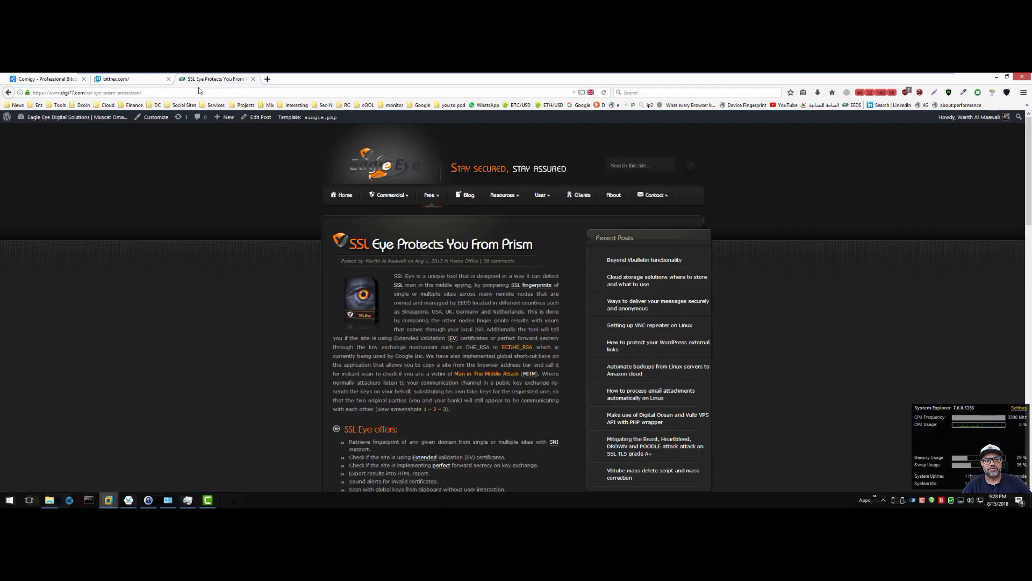
triple_click(90, 92)
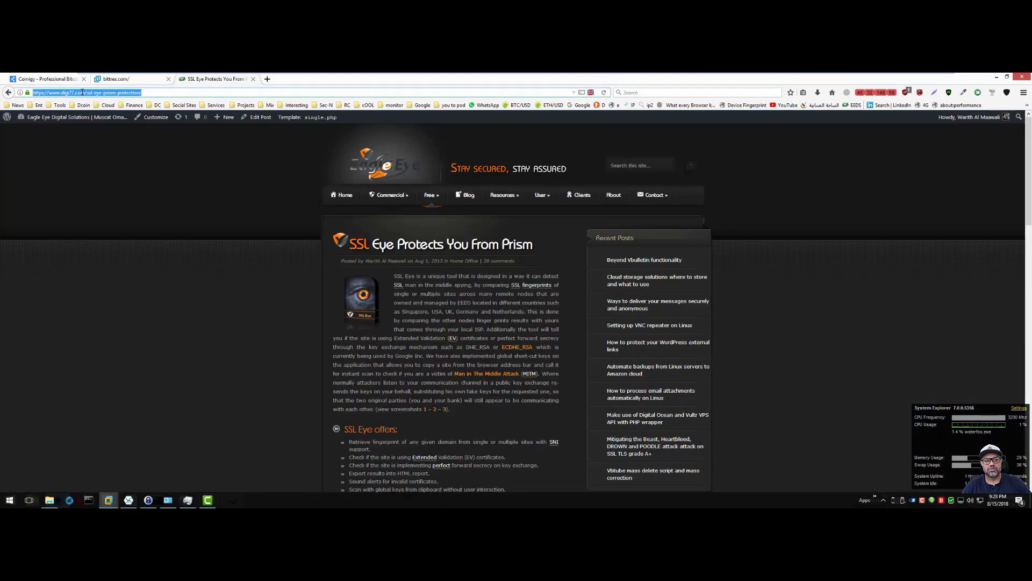
mouse_move(430, 196)
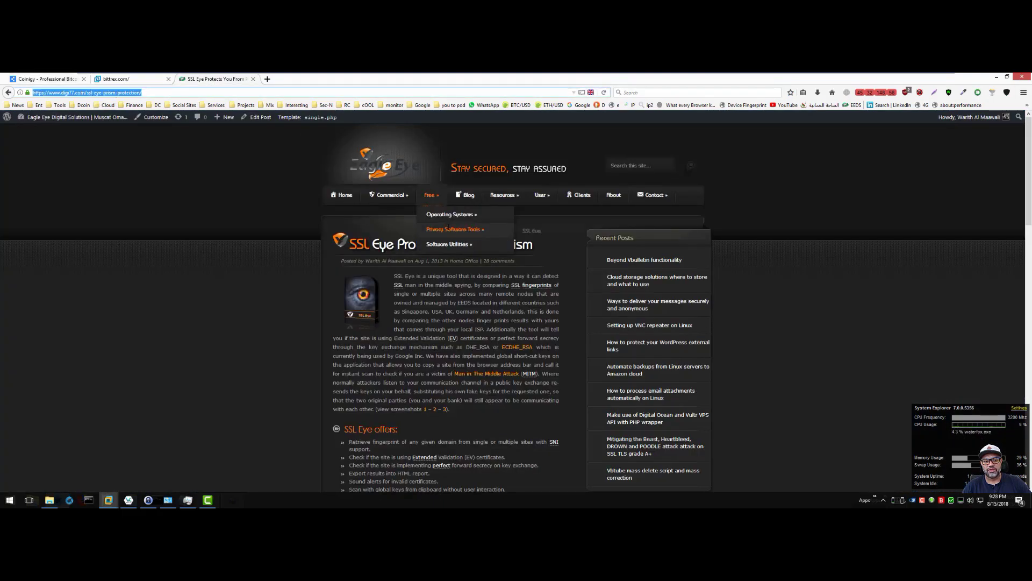
mouse_move(448, 228)
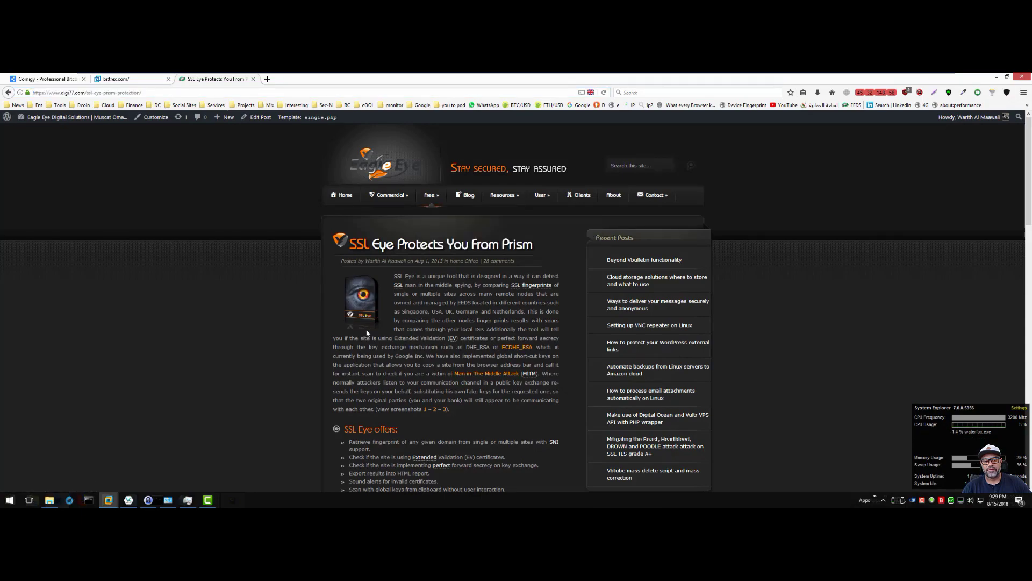
scroll(409, 327, down, 6)
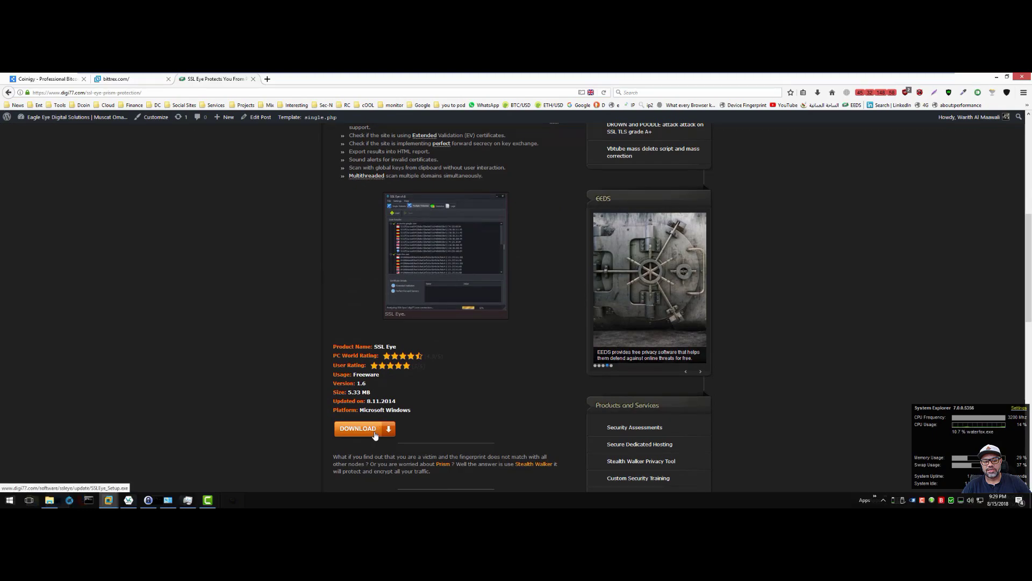
scroll(380, 433, up, 5)
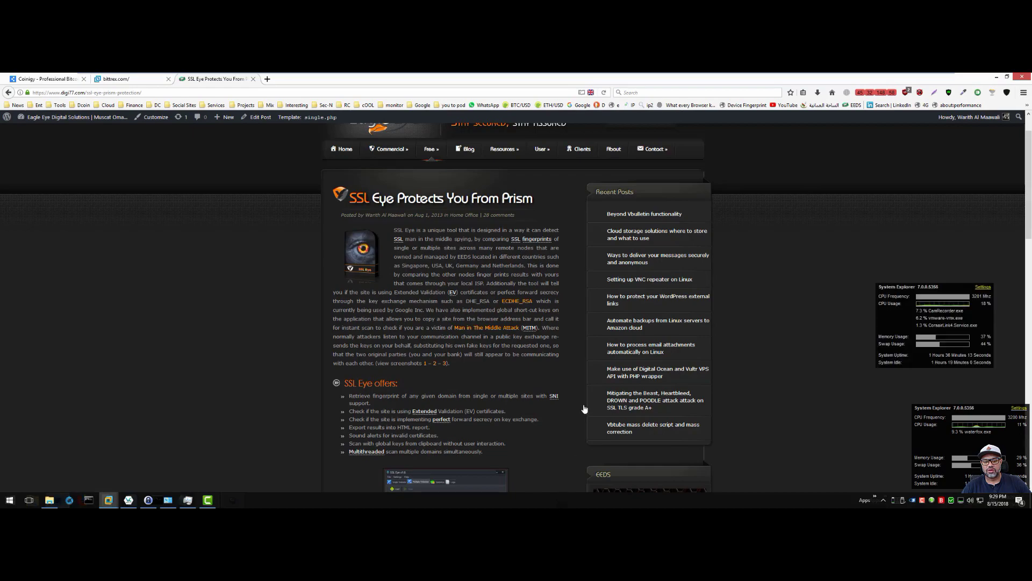
mouse_move(593, 506)
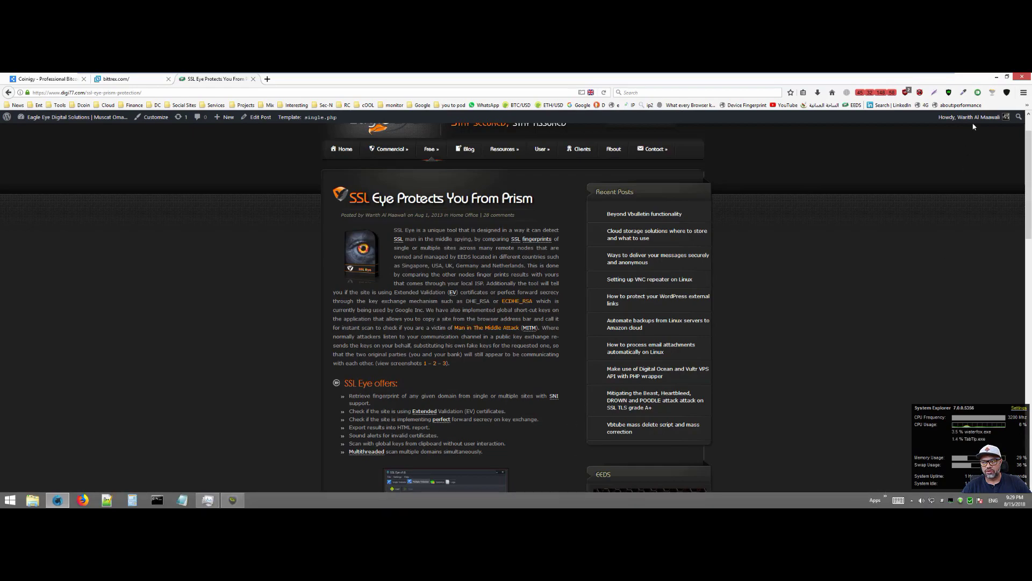
Minimize the browser and StealthWalker windows, then launch SSL Eye from the desktop and reposition it
click(996, 78)
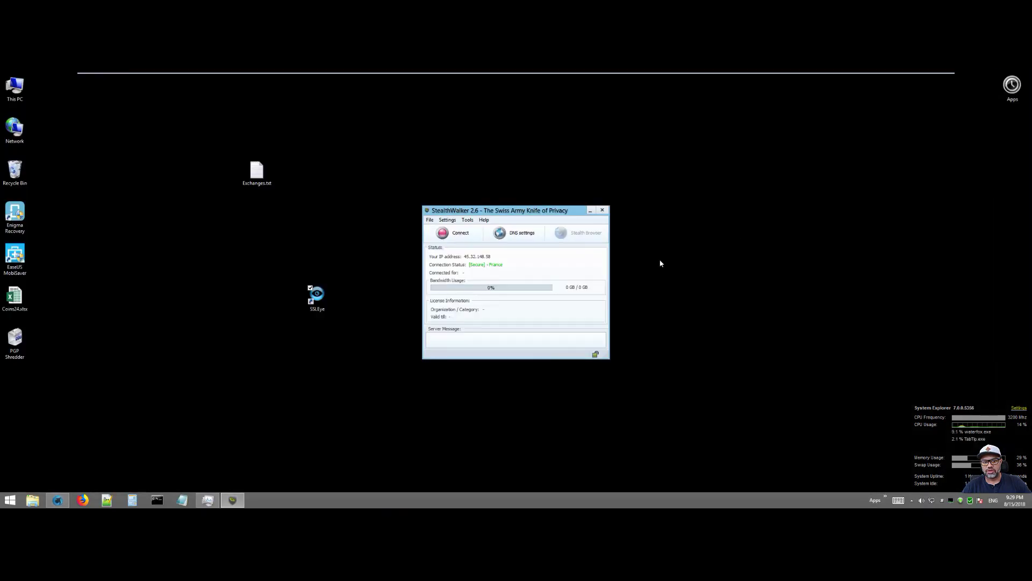
click(592, 210)
double_click(321, 300)
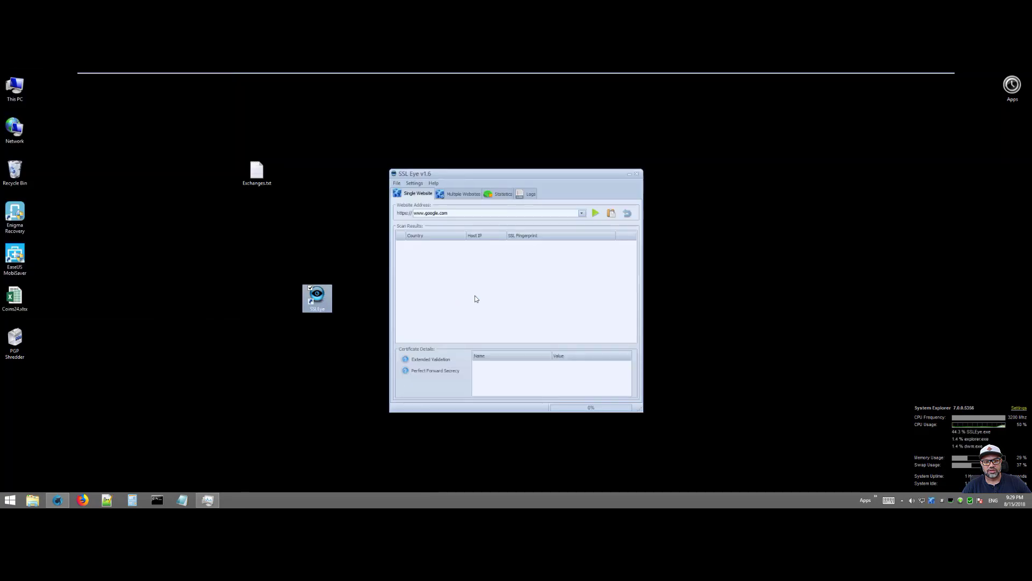
drag(508, 173, 587, 161)
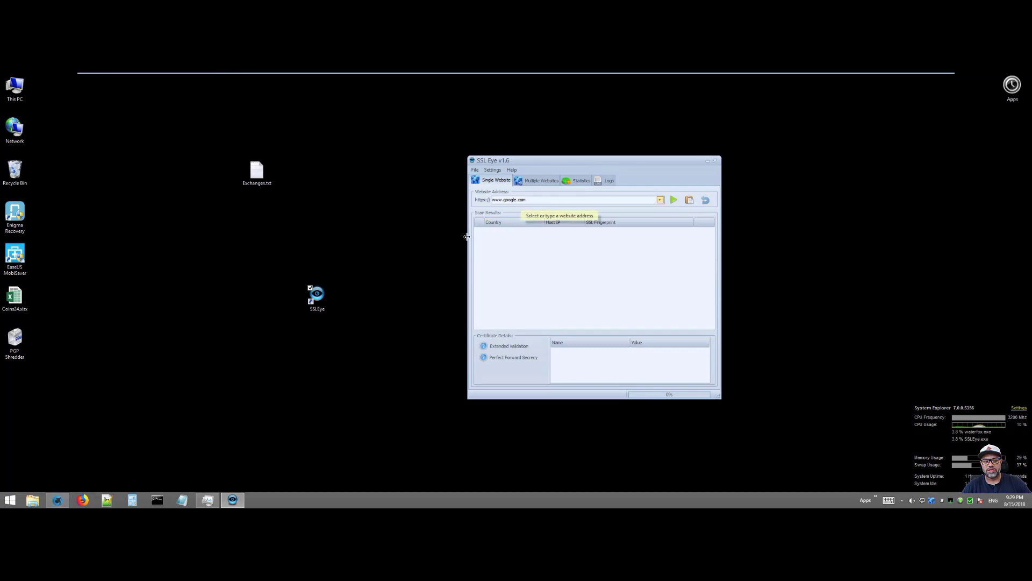
Put the Coinigy URL in Website Address and scan it from every location
click(55, 502)
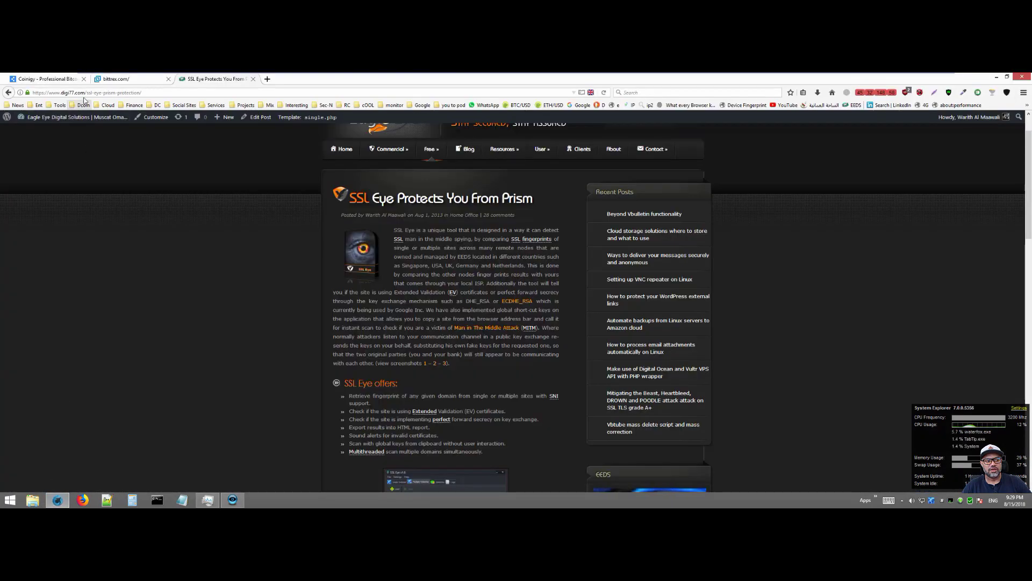
click(64, 85)
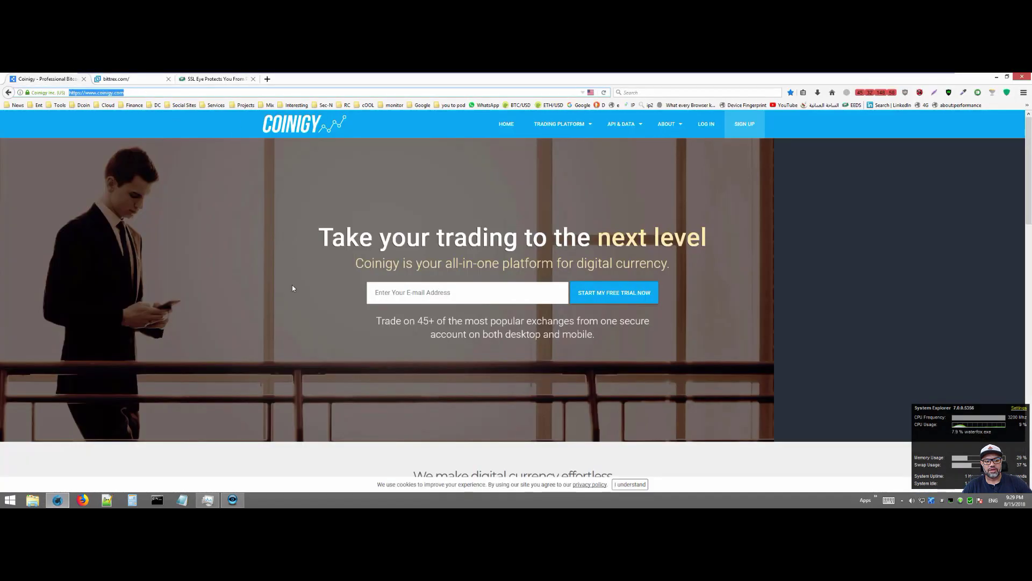
click(232, 500)
double_click(536, 200)
text(https://www.coinigy.com/)
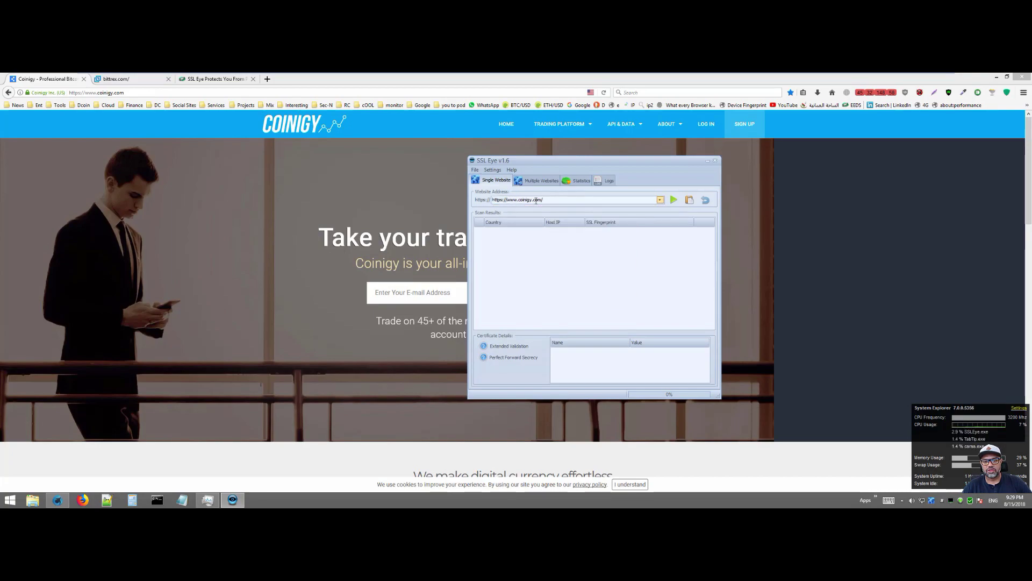
click(675, 200)
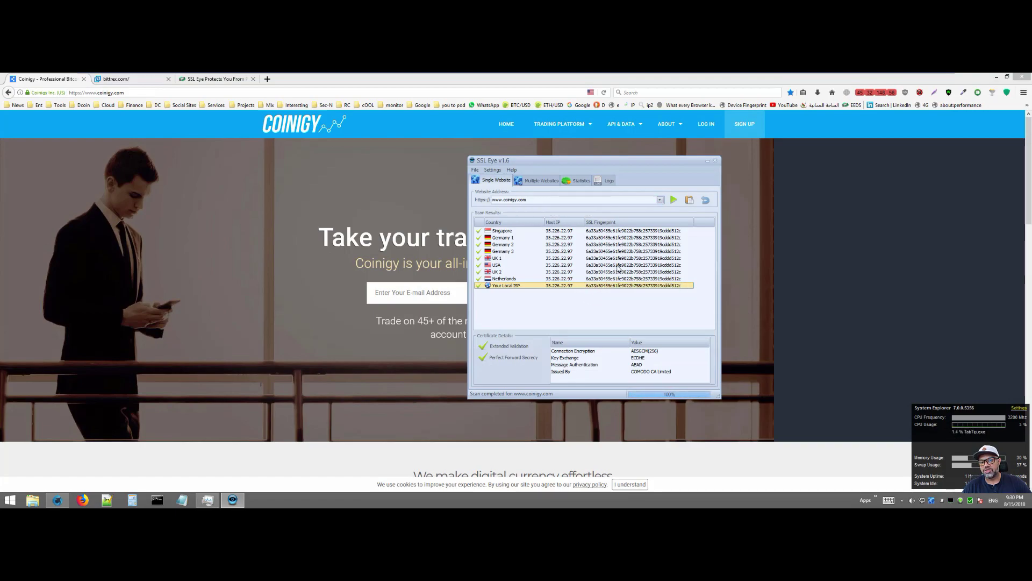
click(593, 287)
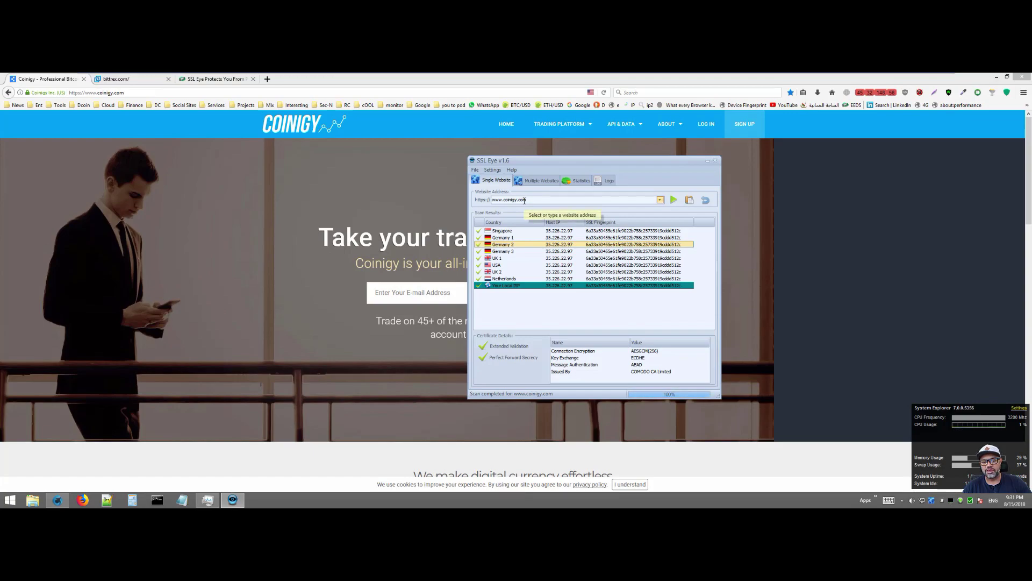
click(591, 289)
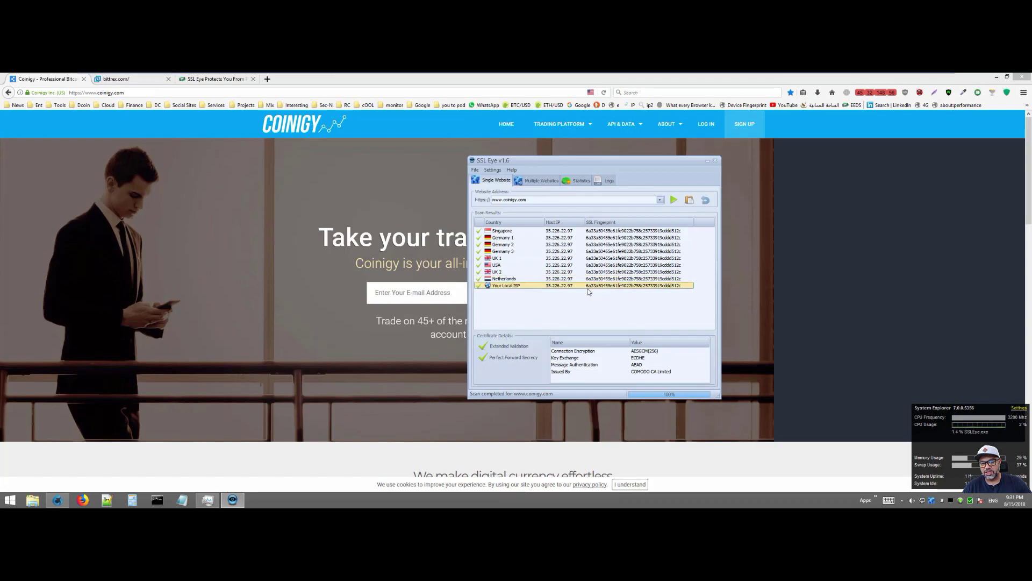
drag(588, 291, 679, 292)
key(Escape)
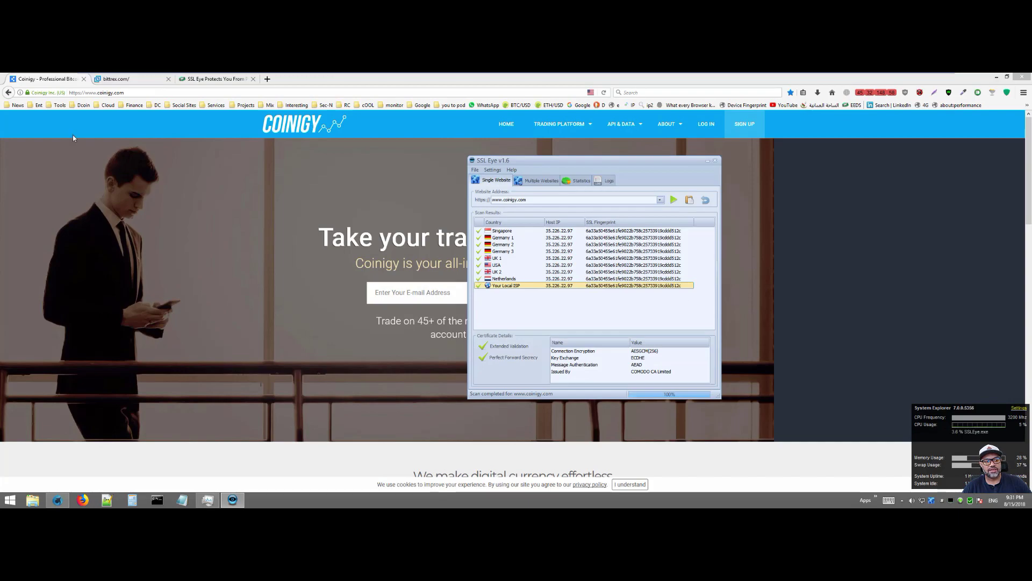
Open coinigy.com's COMODO-issued certificate in the certificate viewer and select its SHA1 fingerprint
click(47, 93)
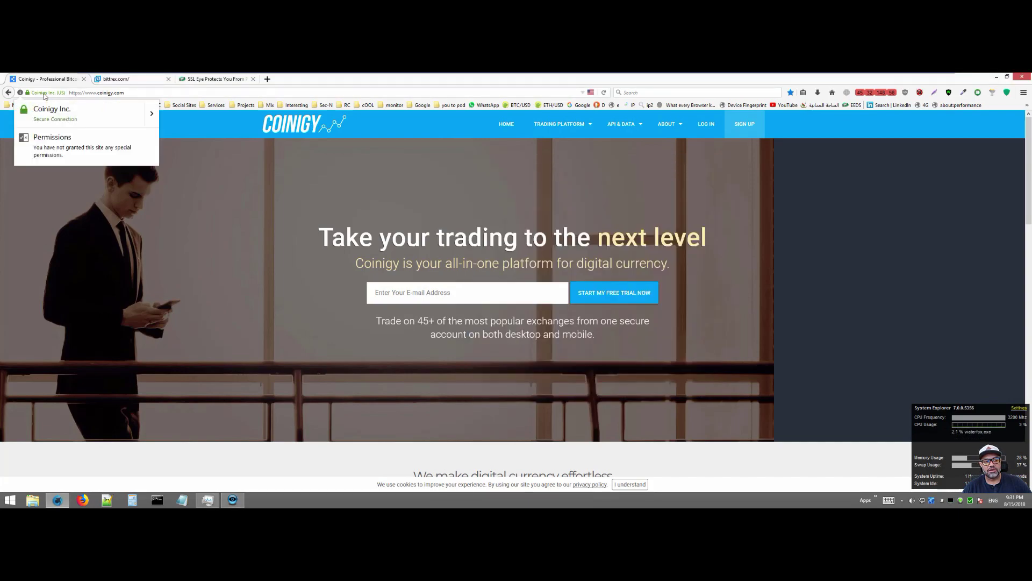
click(150, 114)
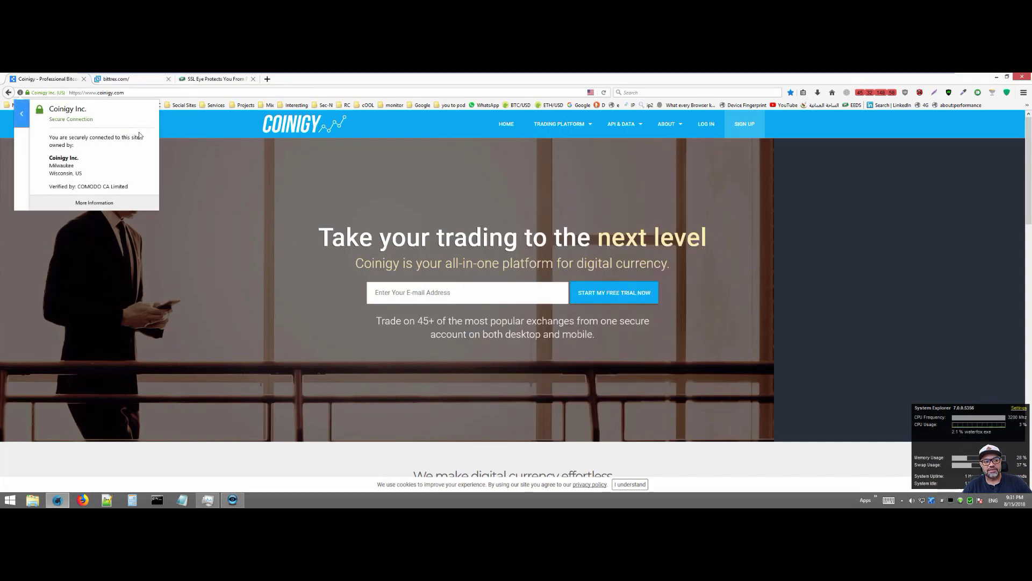
click(100, 205)
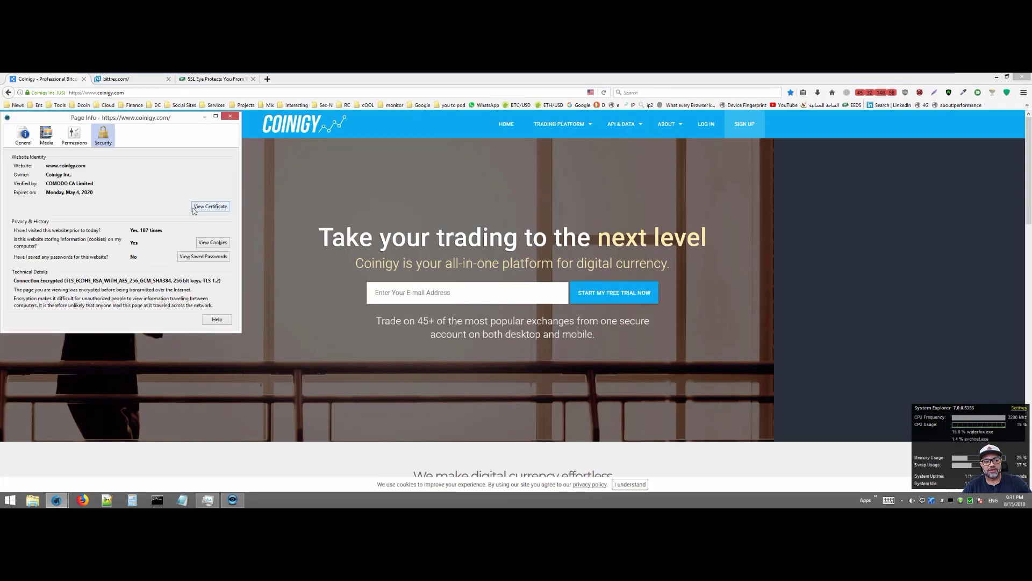
click(210, 206)
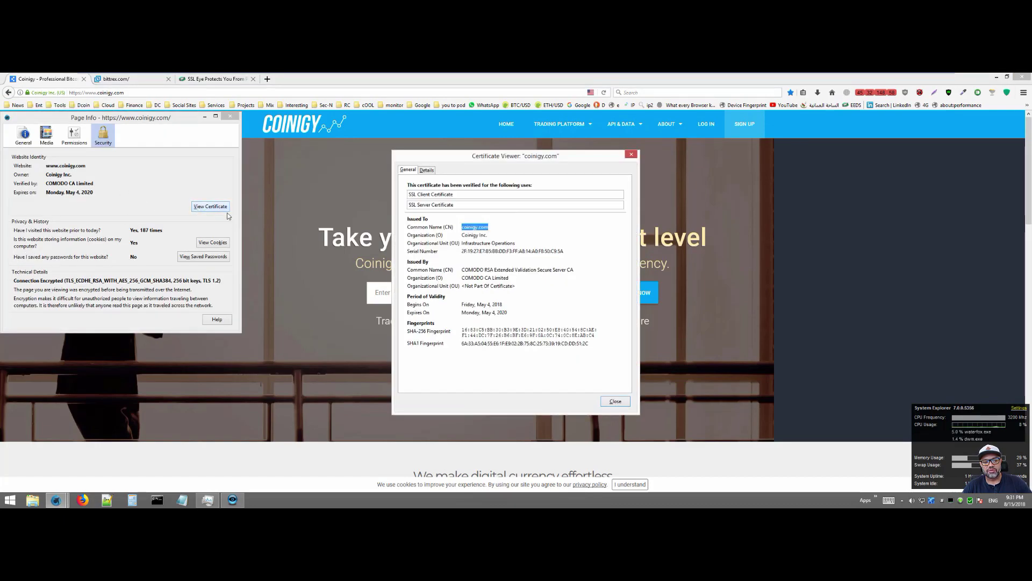
double_click(527, 343)
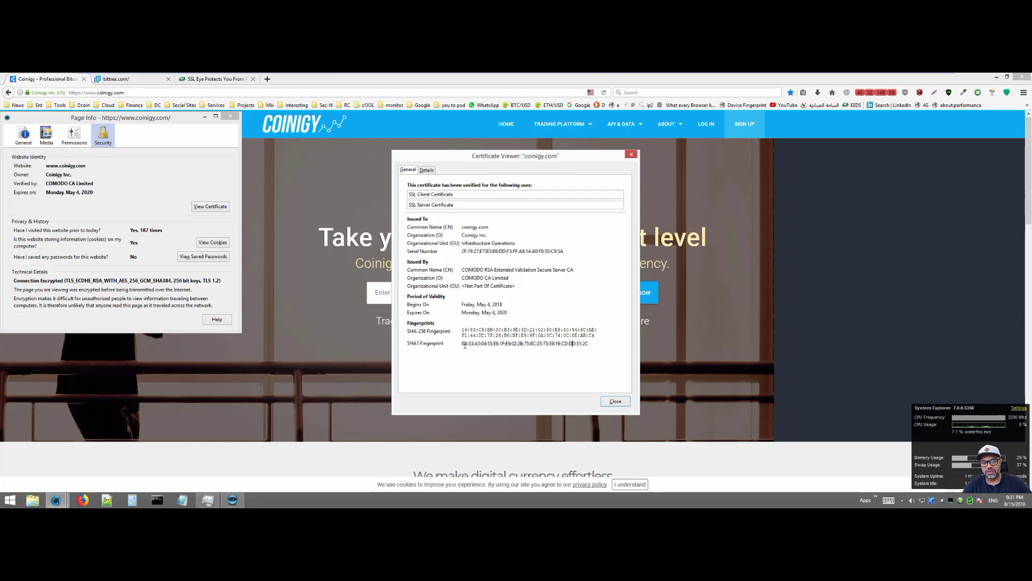
drag(463, 344, 594, 346)
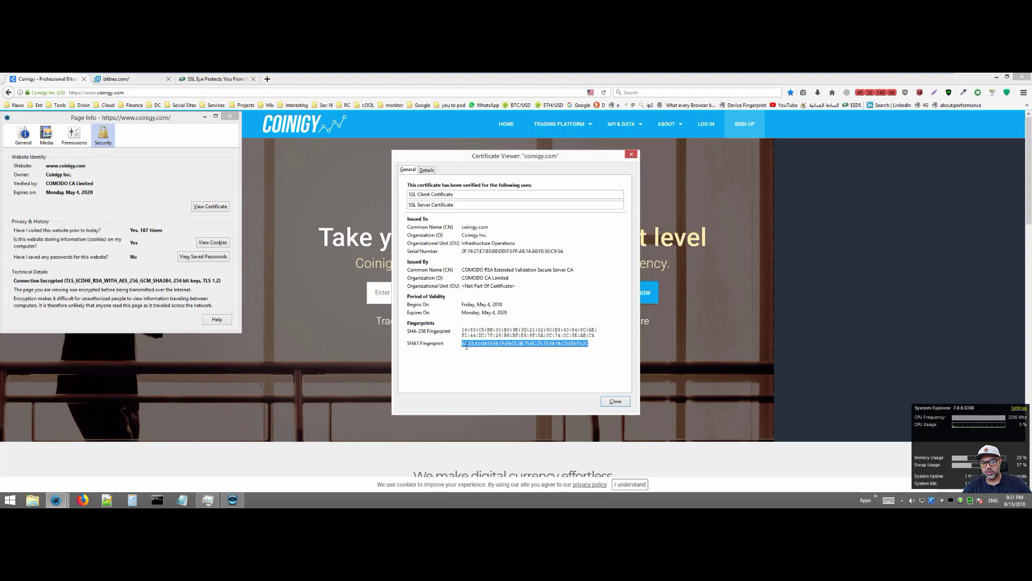
Place SSL Eye's coinigy.com results beside the certificate, highlighting the issuer organization and common name coinigy.com
click(232, 500)
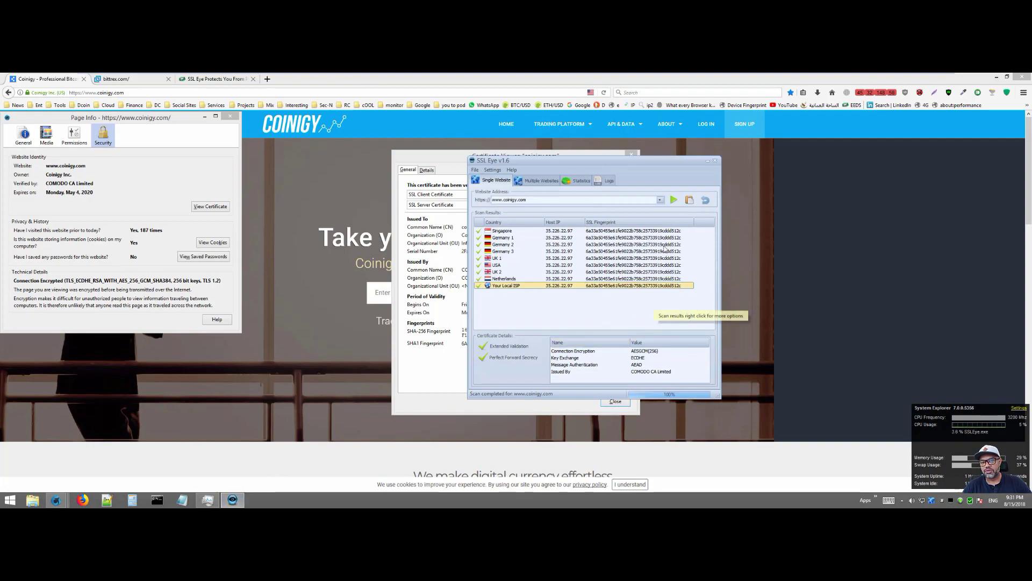
drag(643, 157, 763, 163)
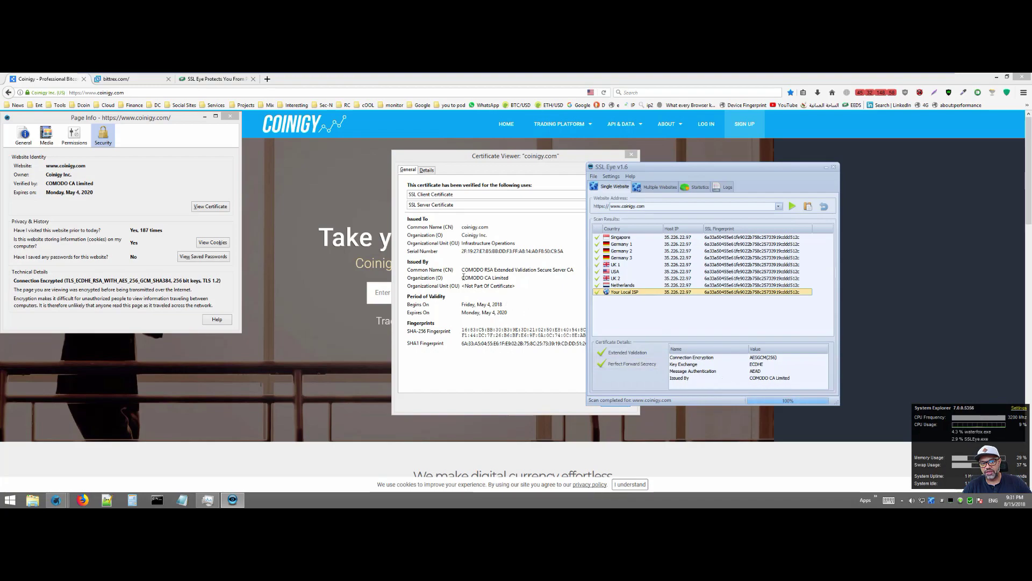
drag(466, 281, 515, 279)
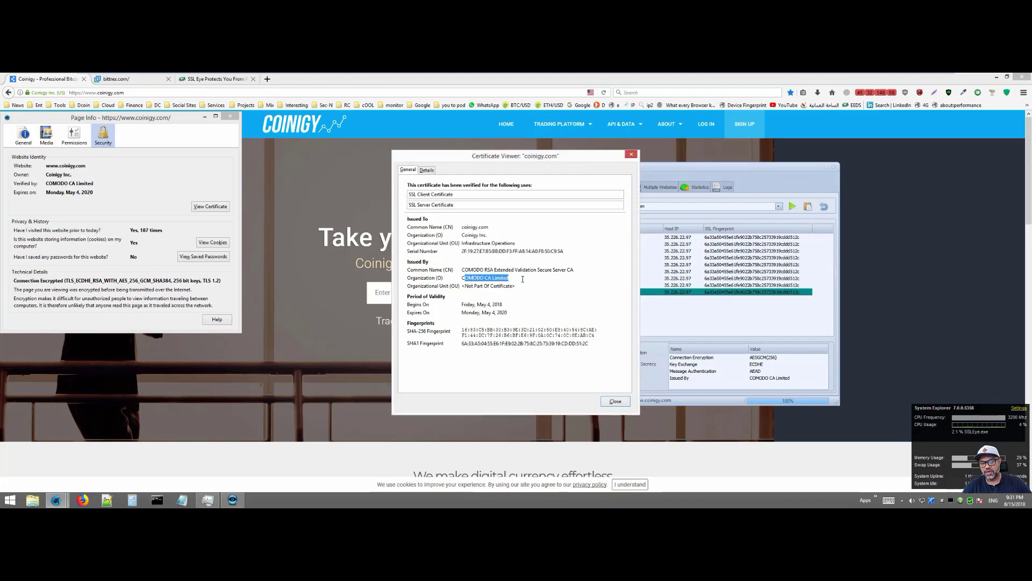
drag(495, 229, 451, 228)
click(647, 378)
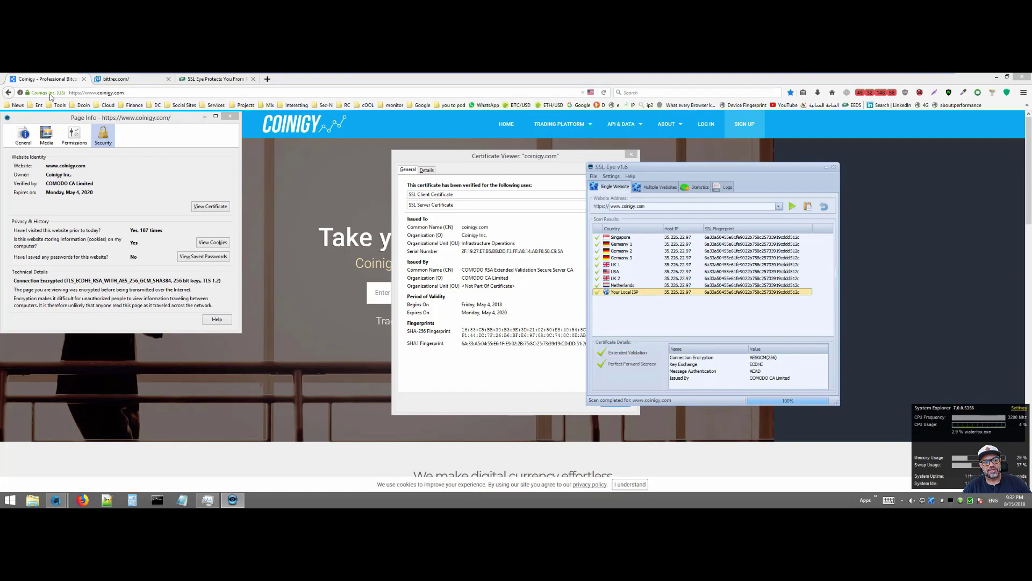
Bring Firefox forward via the bittrex.com tab, then go back to the Coinigy homepage tab
click(116, 80)
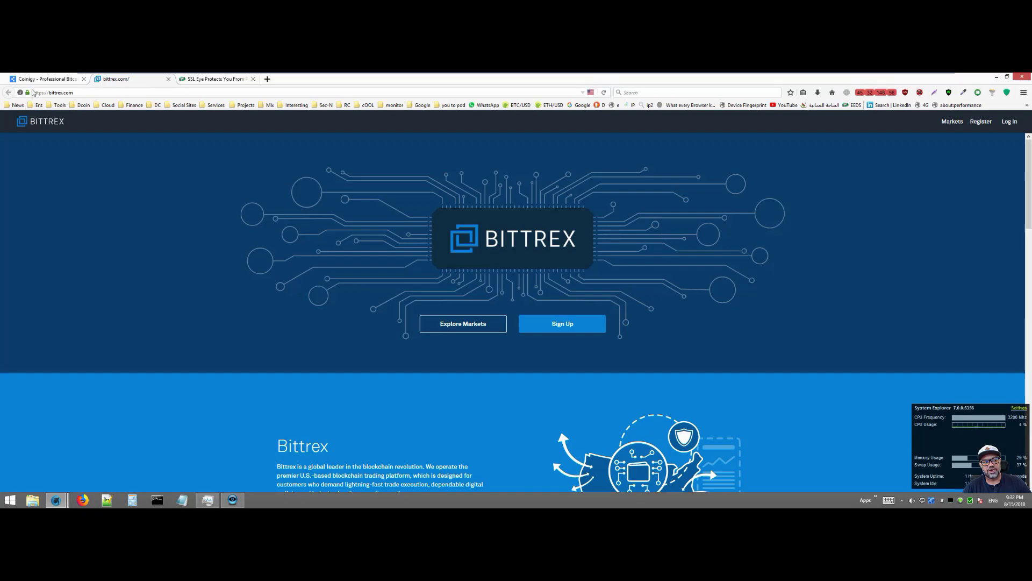
click(48, 83)
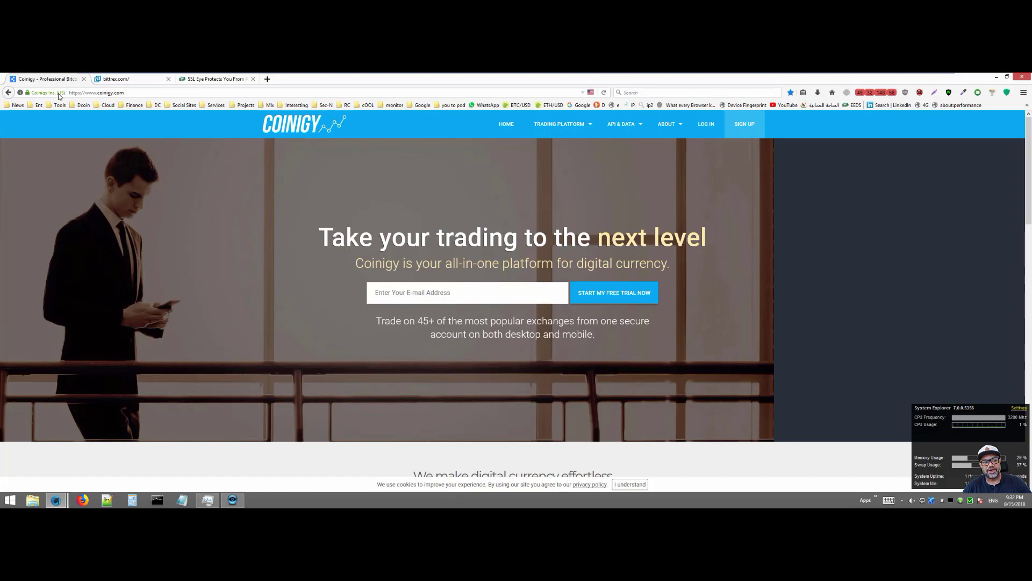
mouse_move(53, 97)
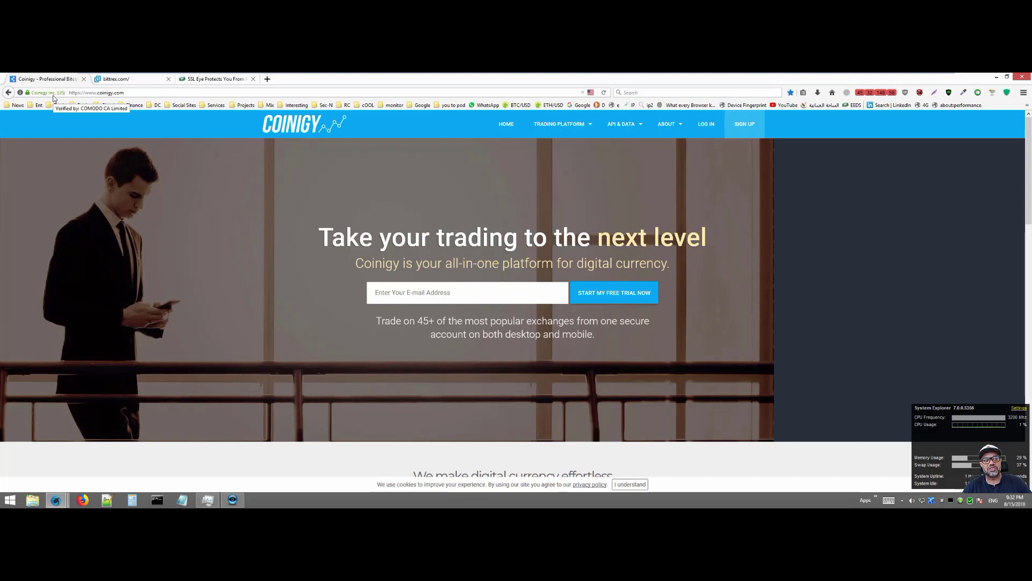
Restore SSL Eye and inspect the Connection Encryption detail and the Your Local ISP fingerprint value
click(240, 499)
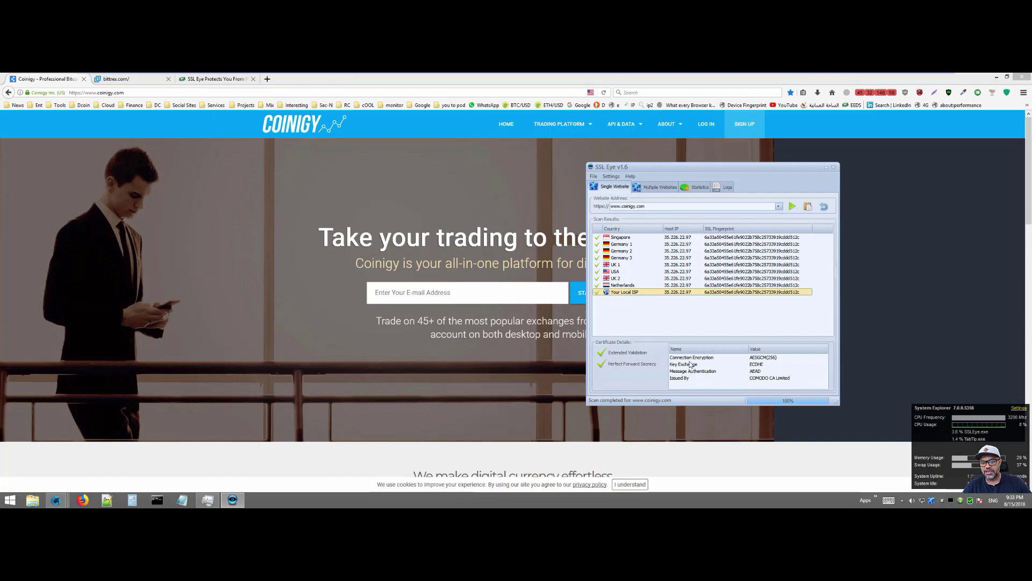
click(706, 358)
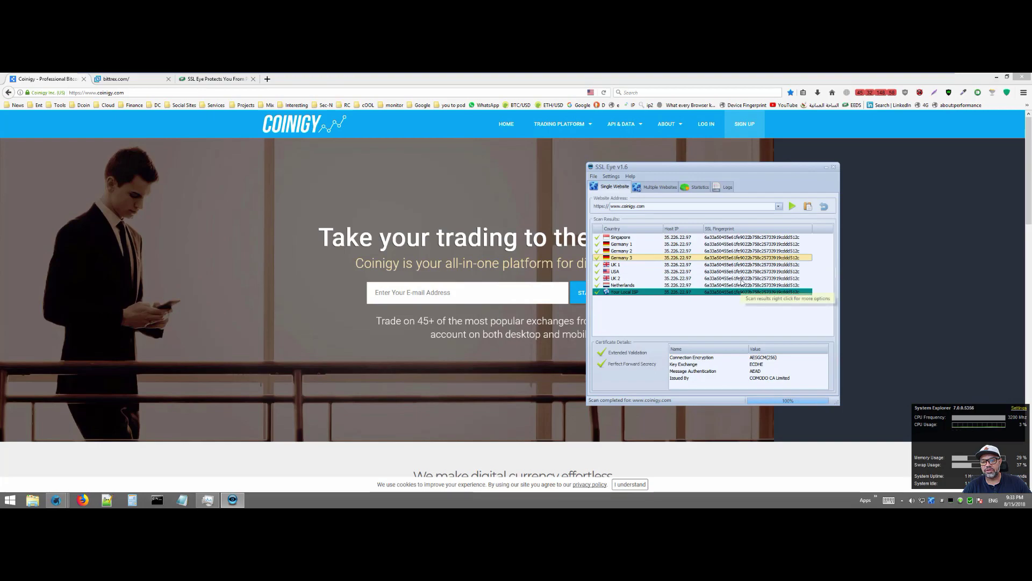
click(739, 294)
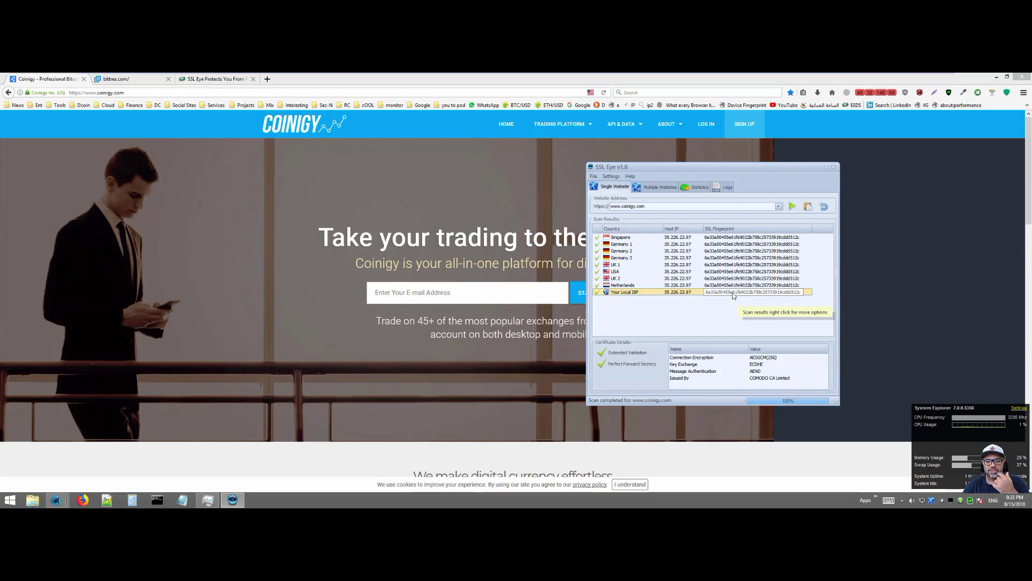
key(Escape)
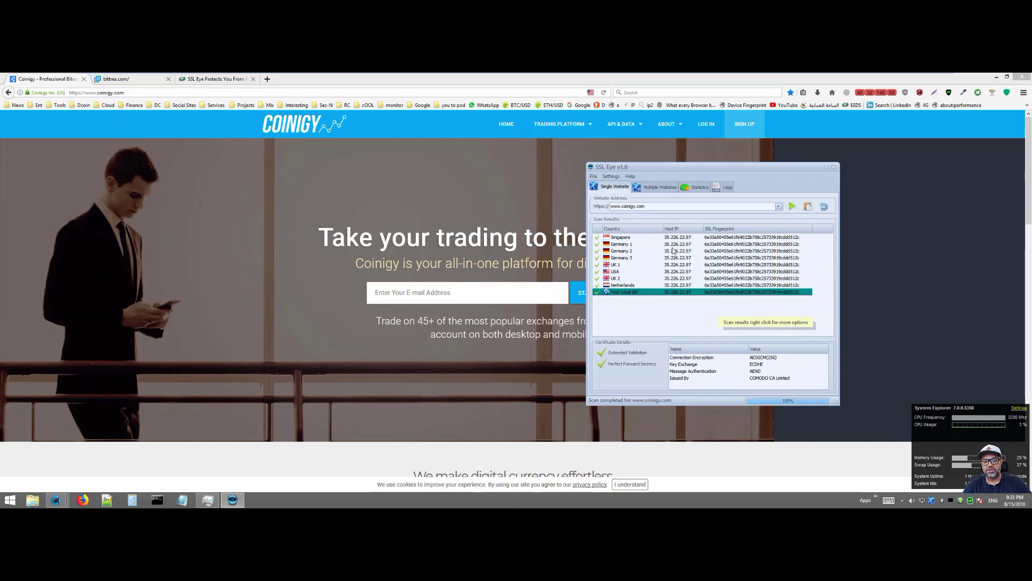
Load the six exchange sites from Desktop\Exchanges.txt as a custom list under Multiple Websites
click(654, 185)
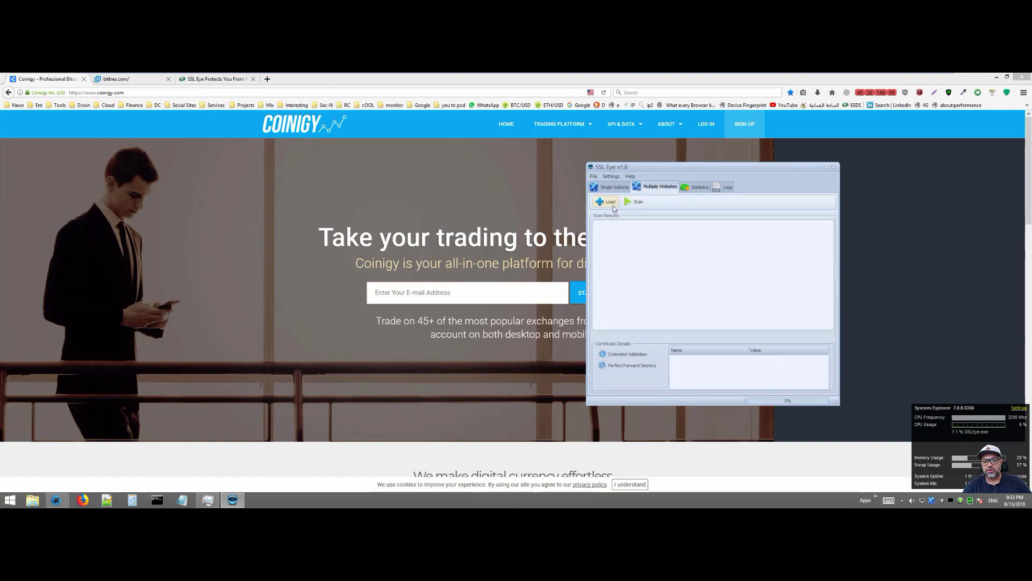
click(612, 204)
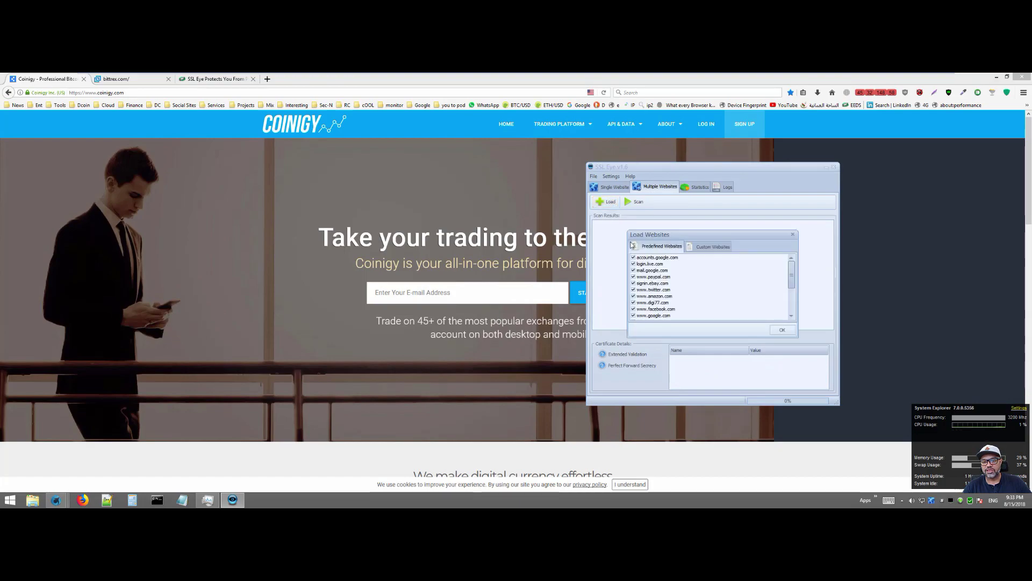
scroll(763, 287, down, 3)
scroll(789, 285, up, 3)
scroll(788, 264, down, 3)
scroll(788, 263, up, 3)
click(706, 250)
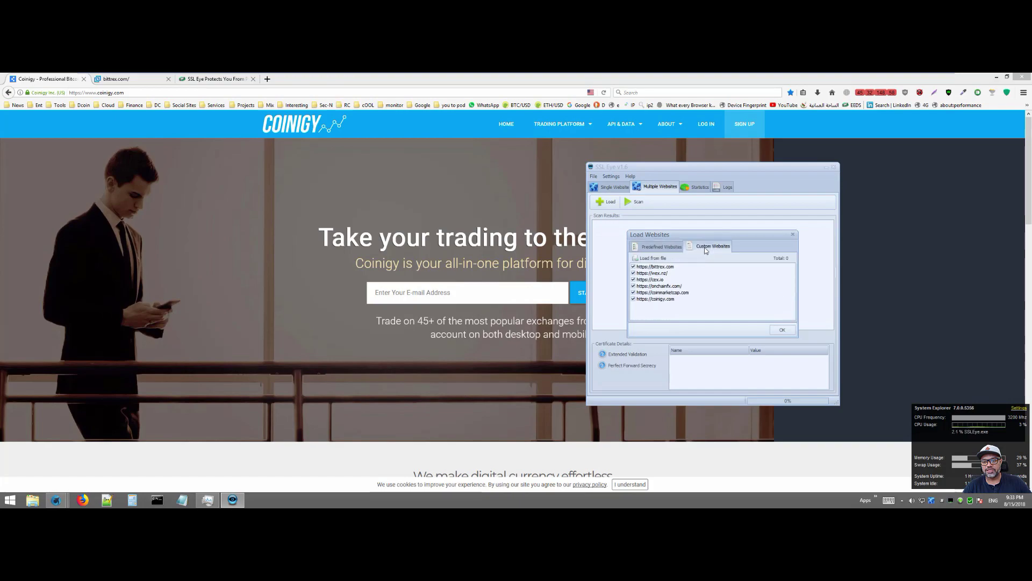
click(665, 260)
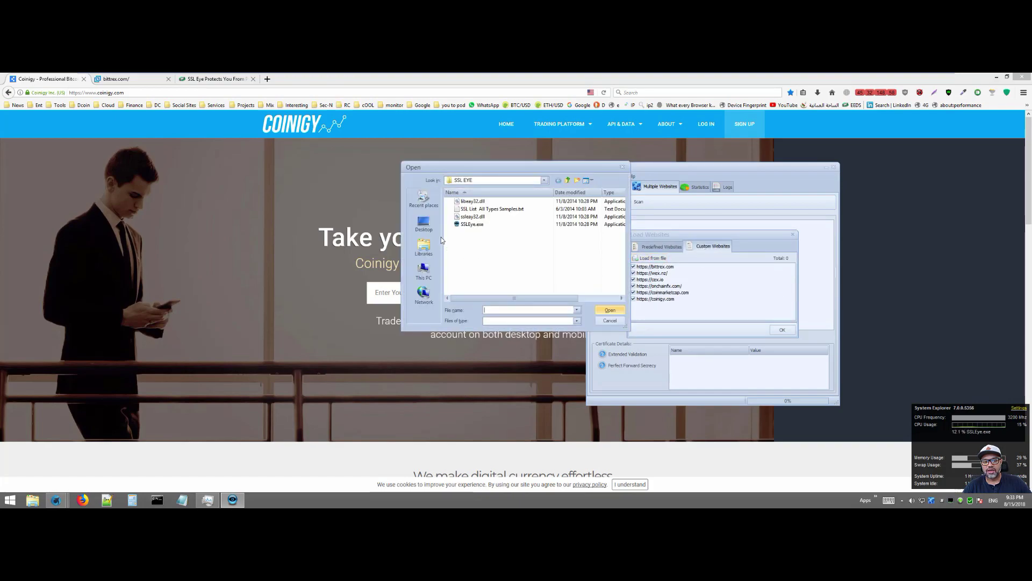
click(424, 224)
drag(622, 234, 624, 302)
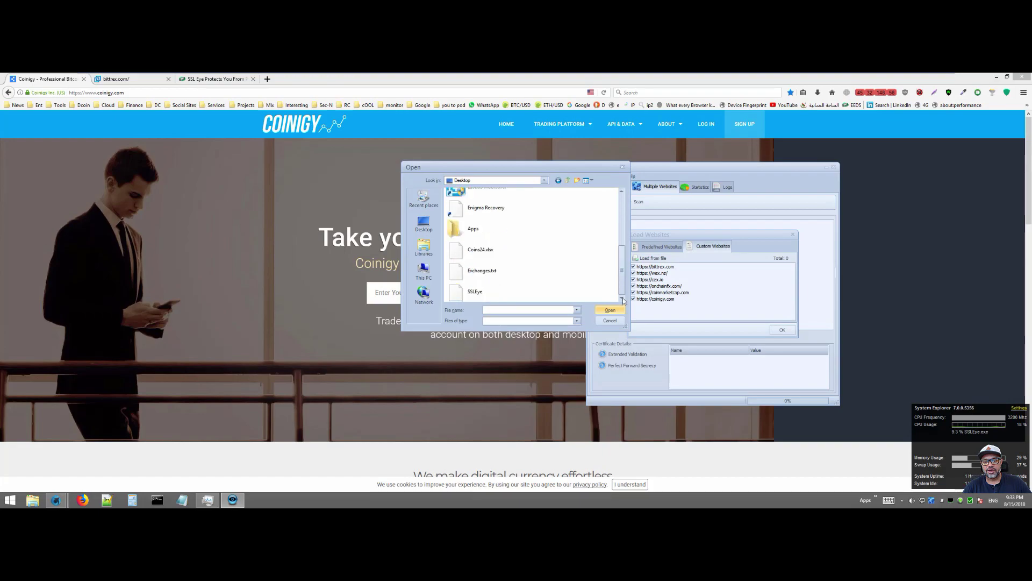
double_click(482, 270)
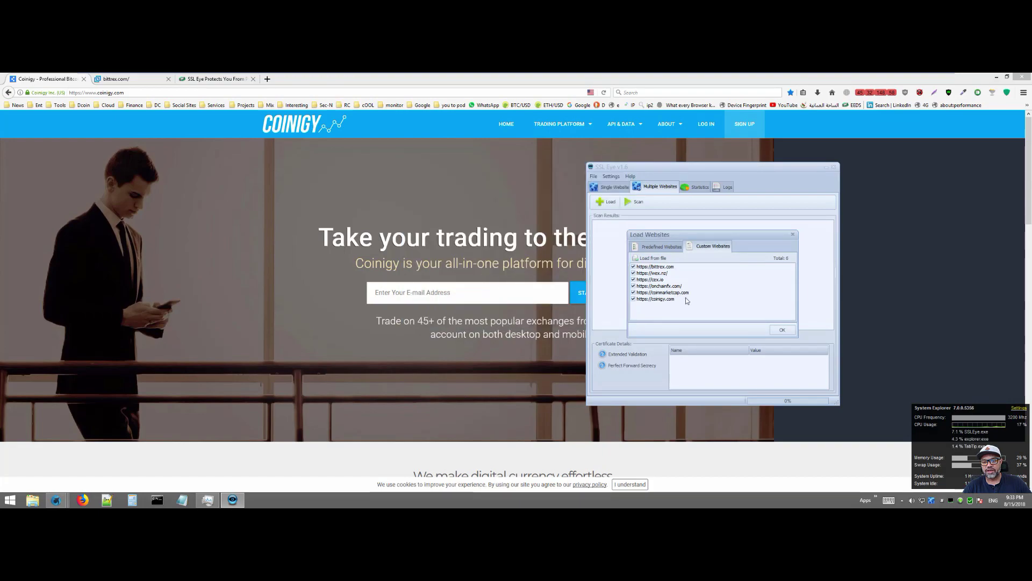
click(781, 330)
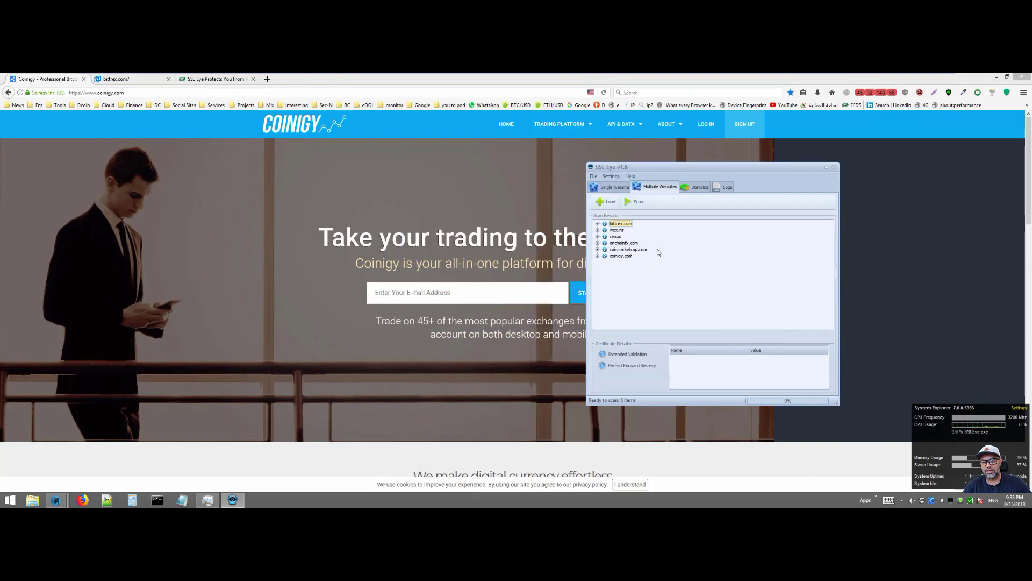
Scan the six exchange sites to 100%, review the results tree, then show the browser's Bittrex tab
click(639, 201)
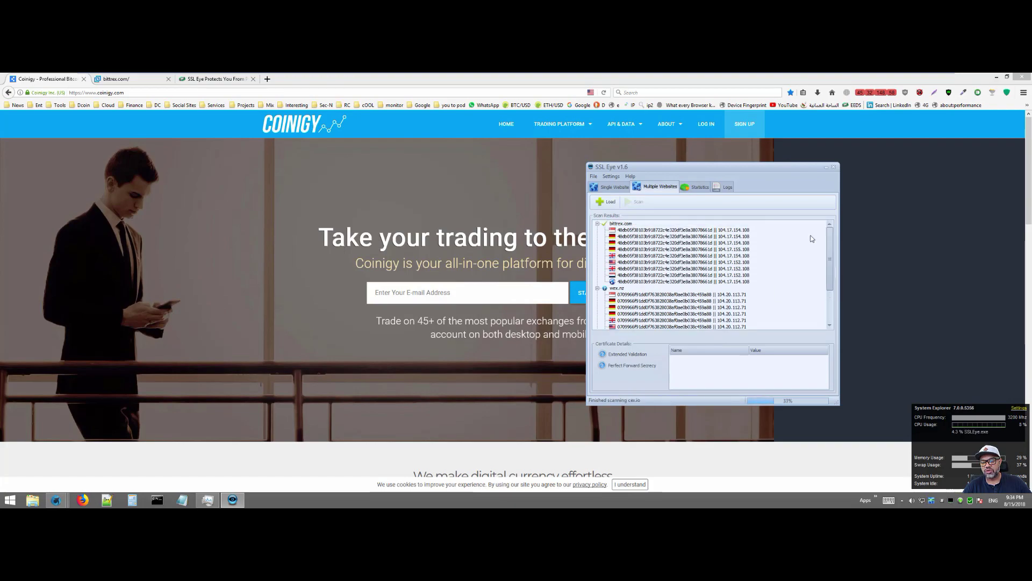
drag(831, 241, 840, 300)
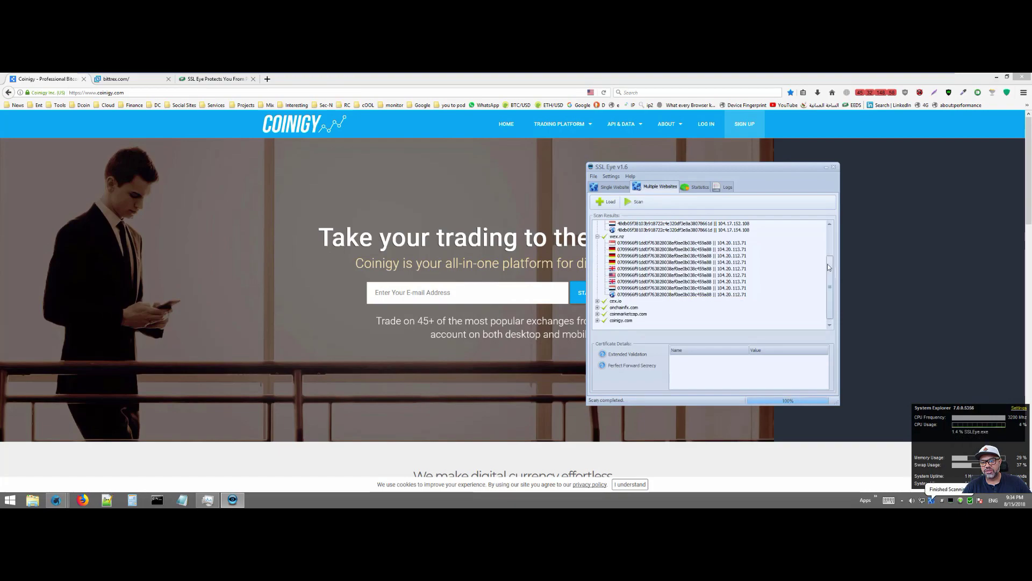
scroll(827, 259, up, 3)
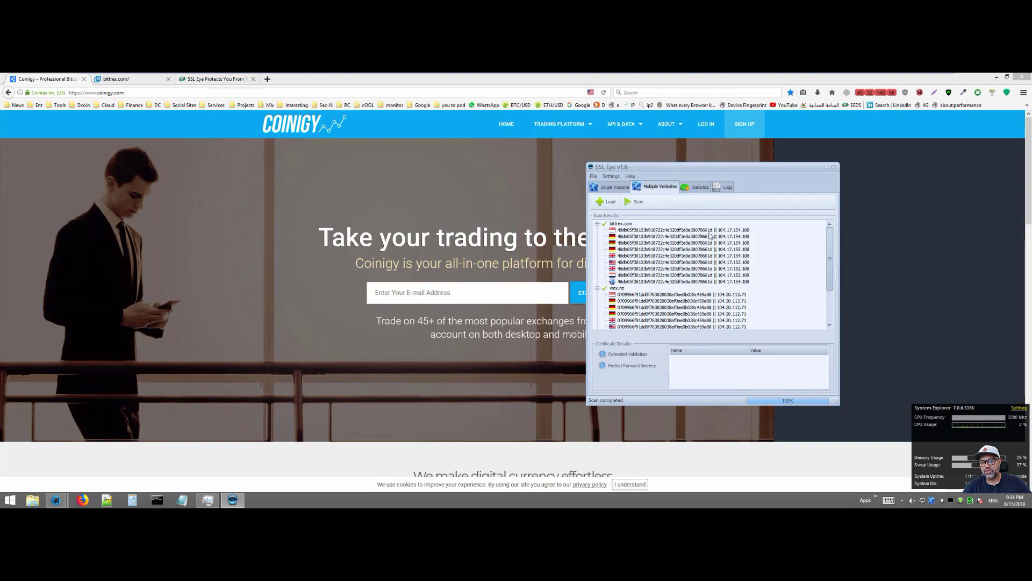
click(112, 78)
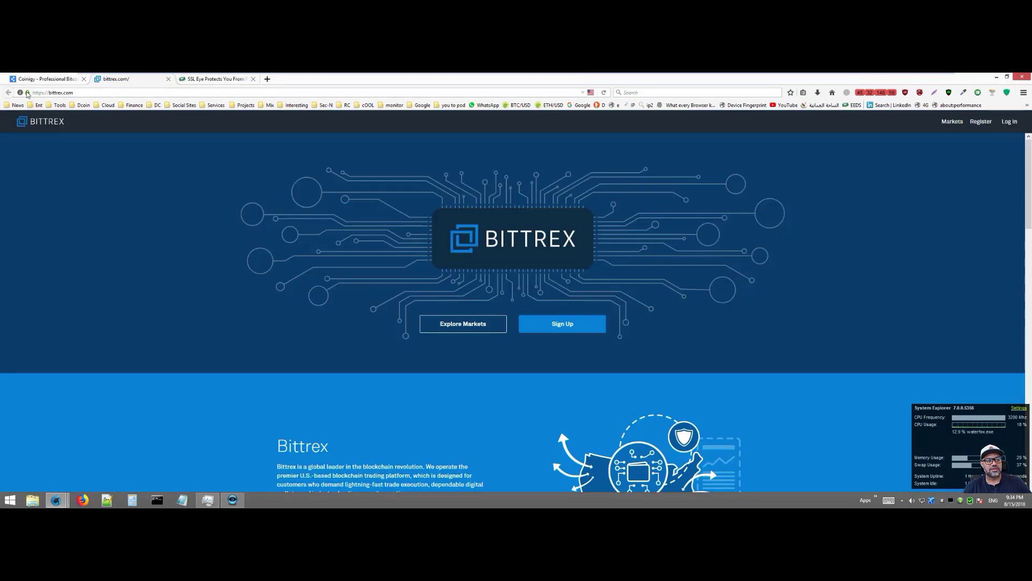
Inspect Bittrex's certificate for ssl763792.cloudflaressl.com, select its SHA1 fingerprint, and close both dialogs
click(27, 93)
click(152, 116)
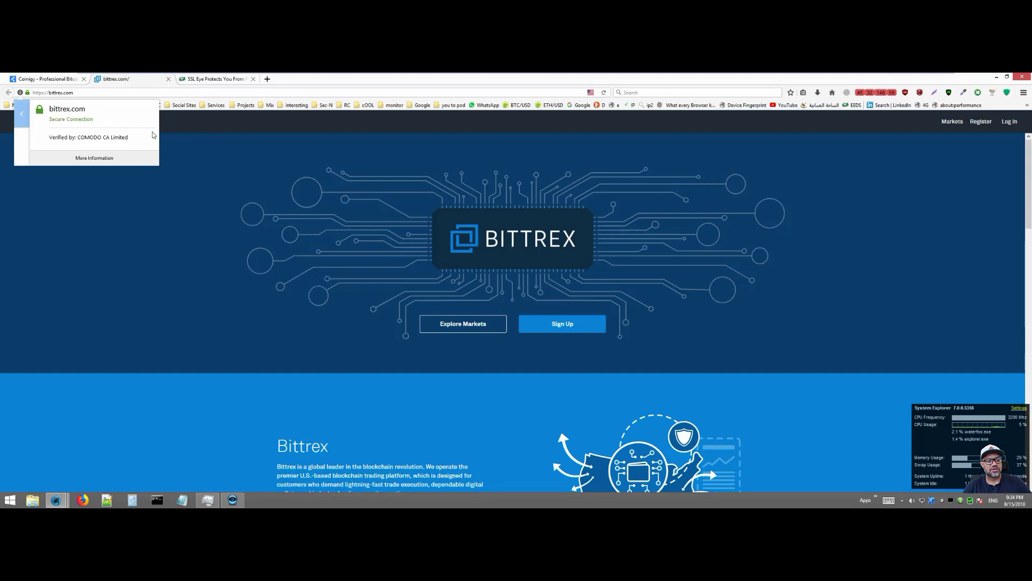
click(108, 158)
click(214, 217)
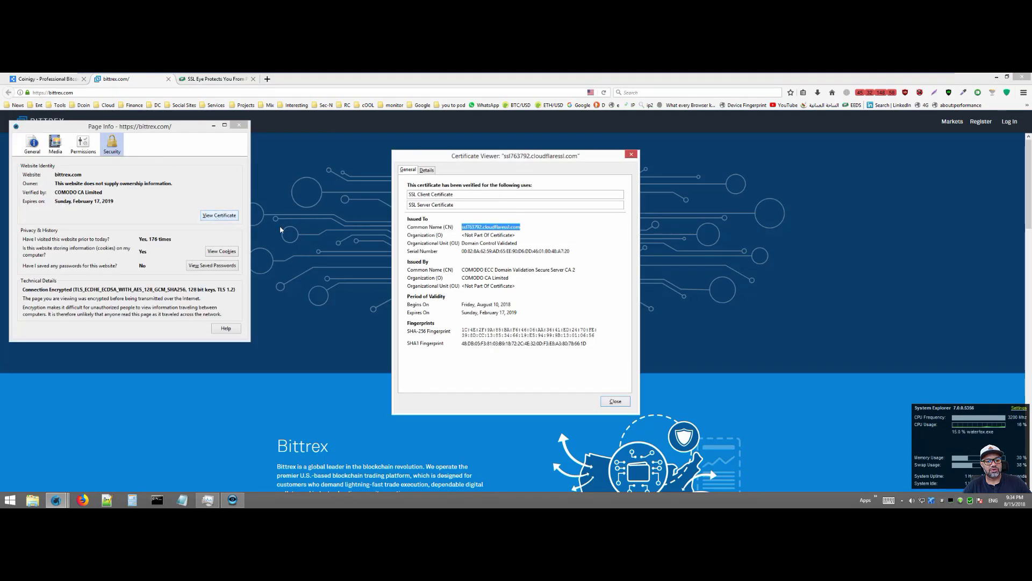
click(476, 285)
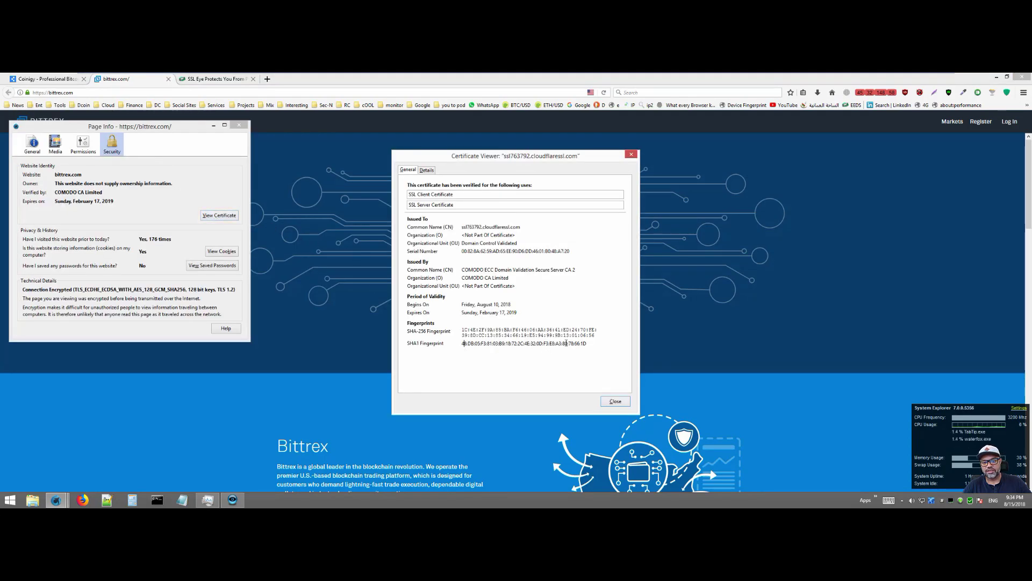
drag(582, 345, 463, 345)
click(606, 400)
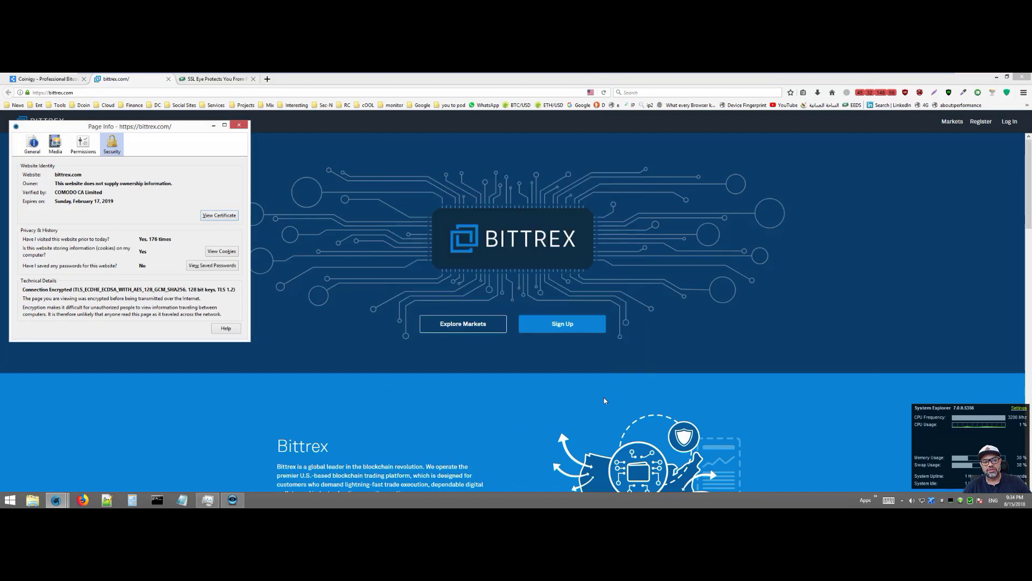
click(239, 125)
Back in SSL Eye, expand bittrex.com and inspect its server rows, including 104.17.152.108
key(alt+Tab)
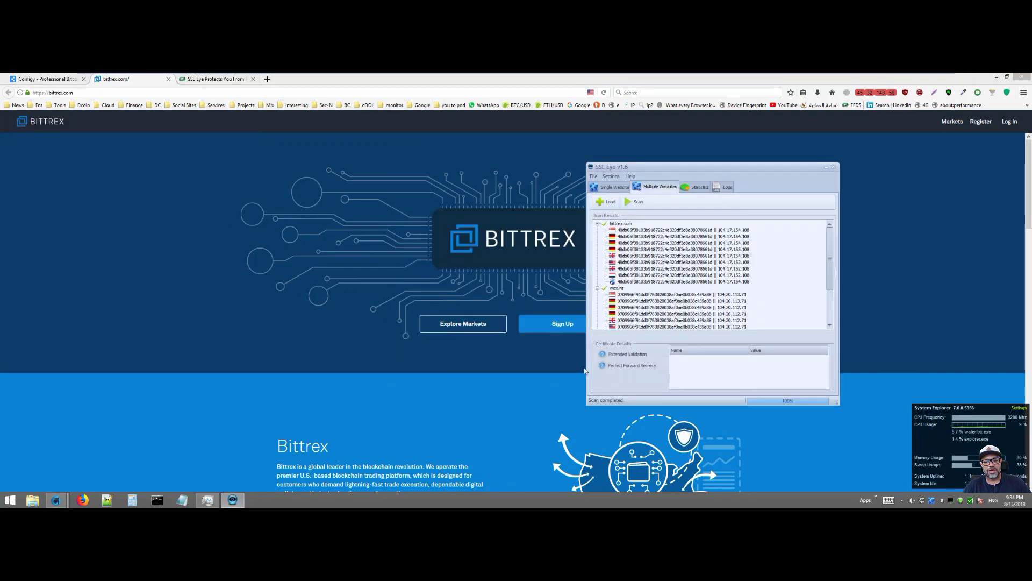
double_click(604, 224)
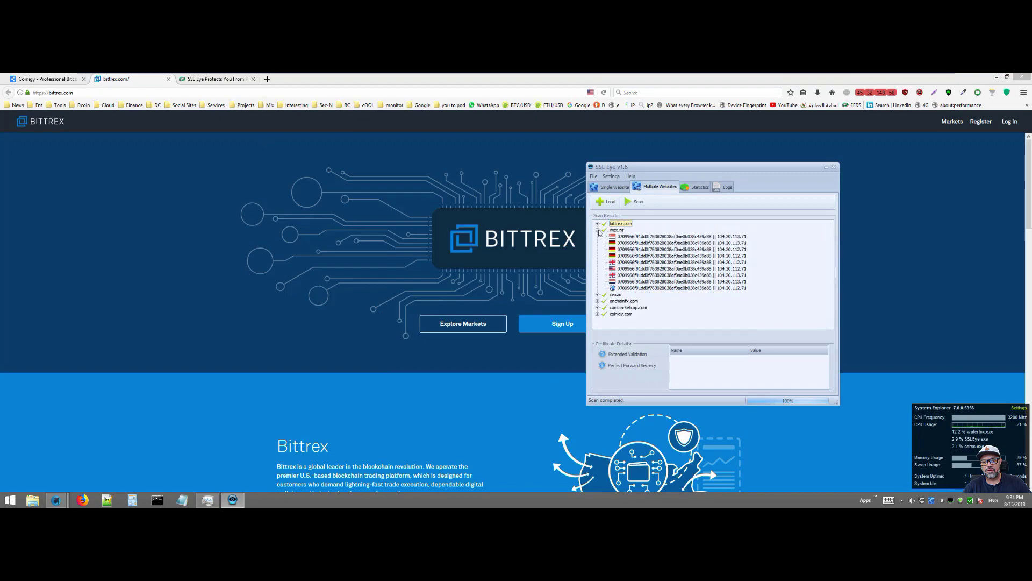
click(597, 230)
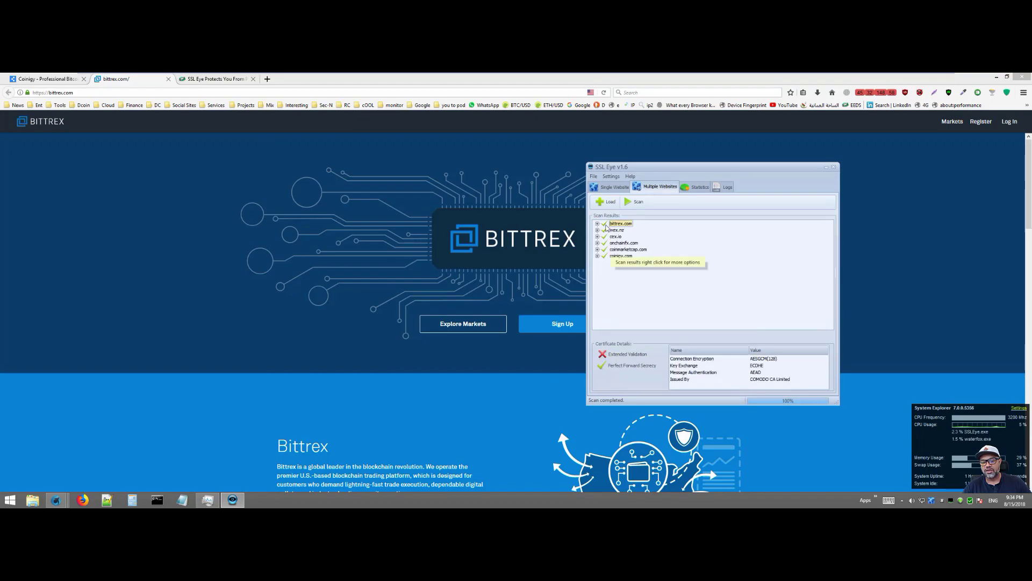
click(597, 224)
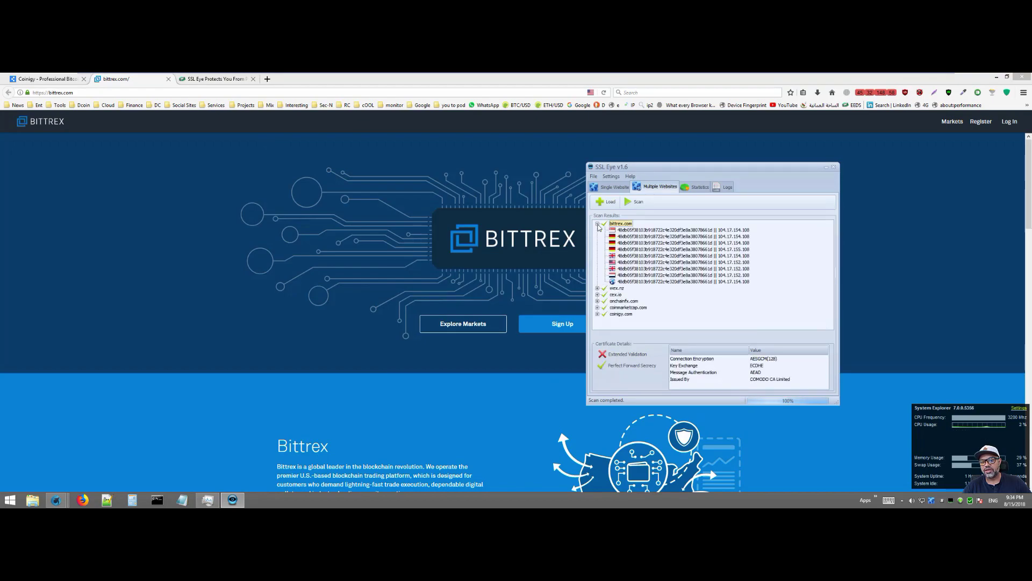
click(640, 281)
click(650, 275)
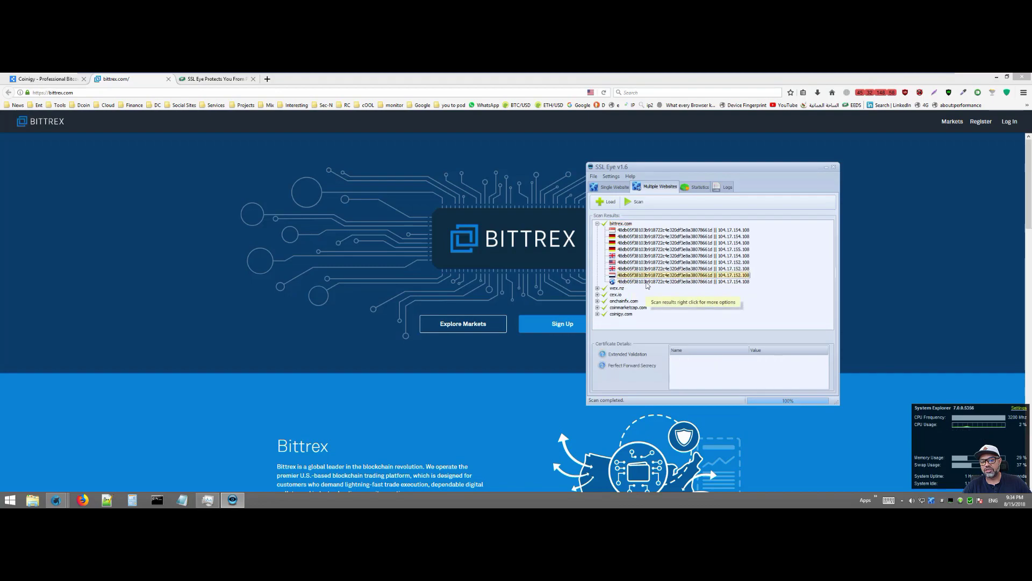
click(649, 282)
click(657, 269)
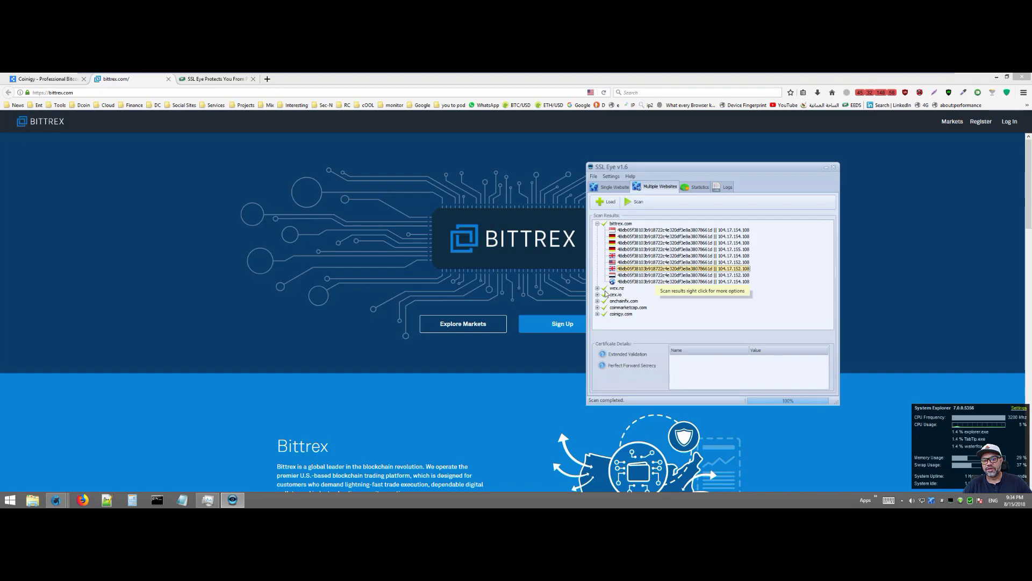
Inspect wex.nz's server rows such as 104.20.112.71, then collapse both sites to single lines
click(597, 288)
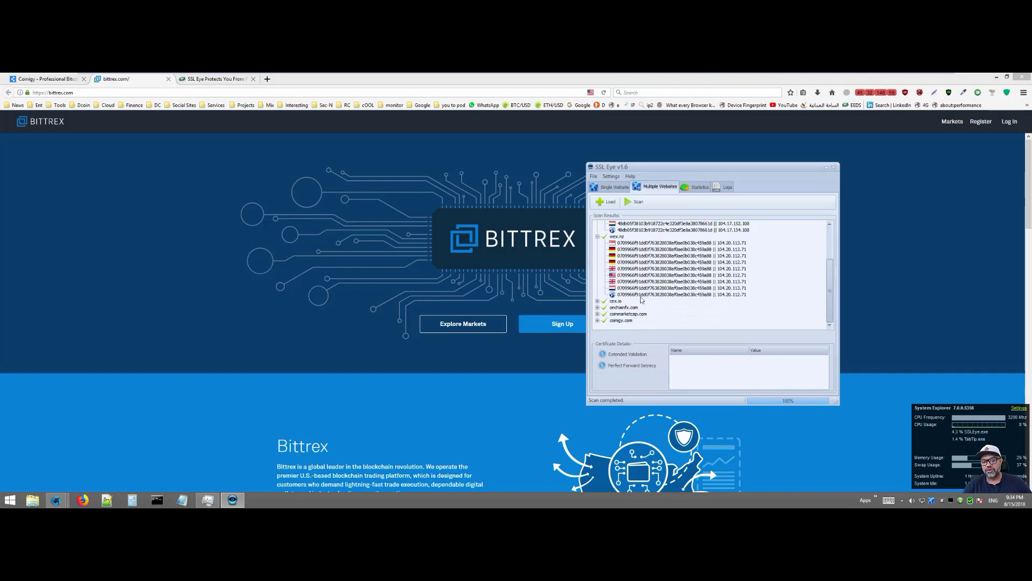
click(672, 275)
click(683, 294)
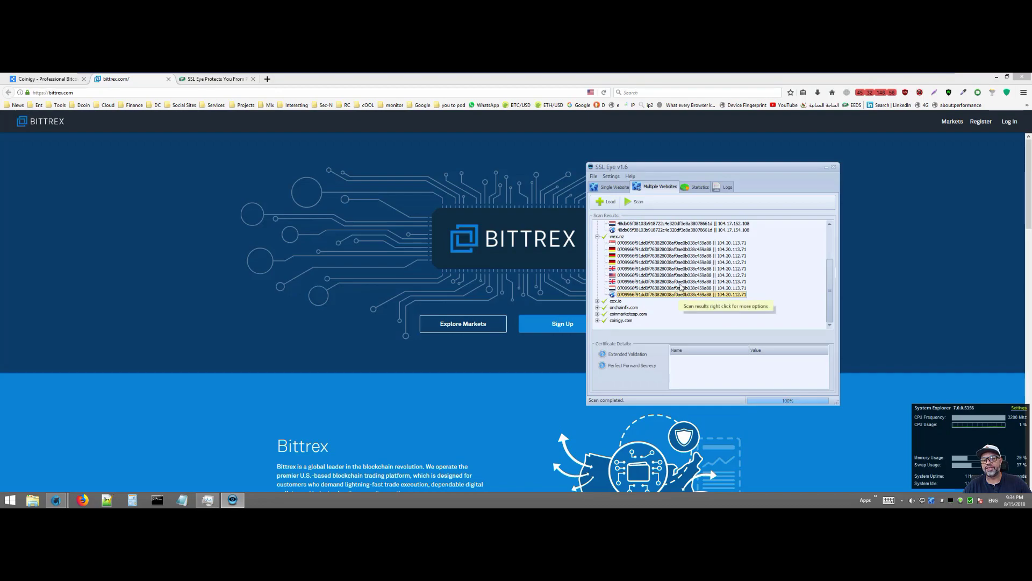
scroll(656, 296, up, 3)
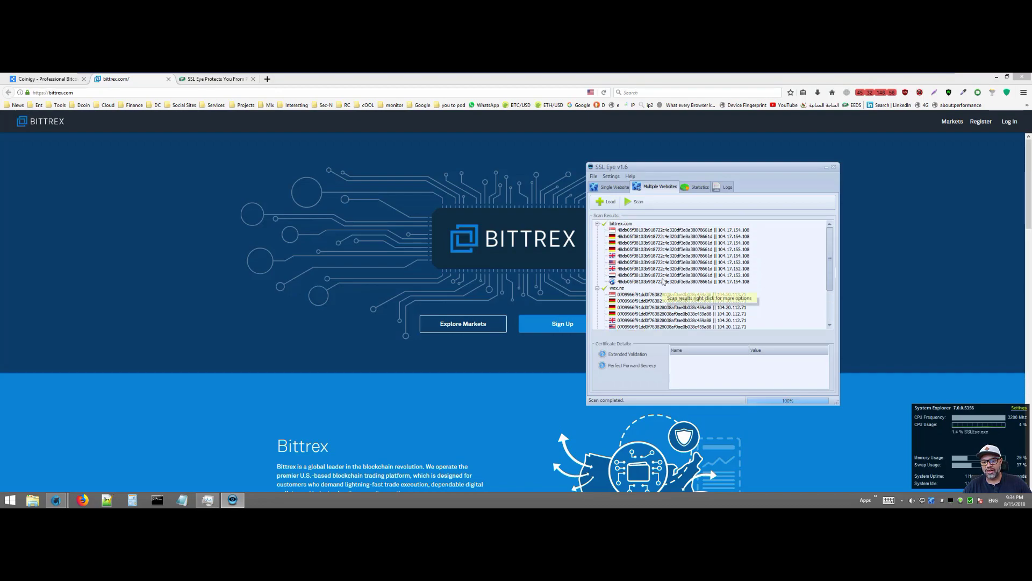
click(666, 282)
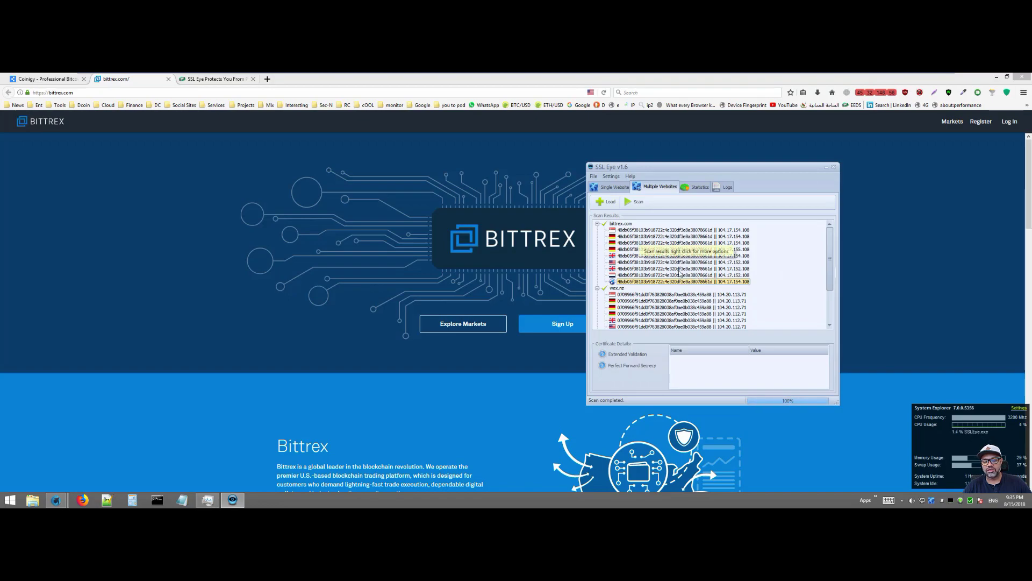
double_click(603, 224)
click(598, 230)
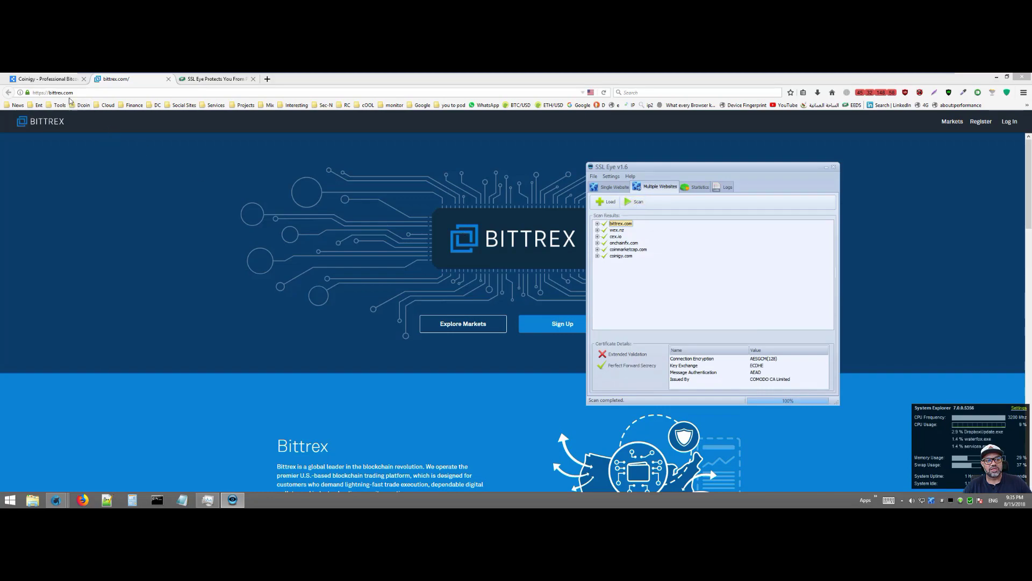
Scan bittrex.com from the Waterfox address bar with SSL Eye's single-scan hotkey and show the per-country results
click(87, 93)
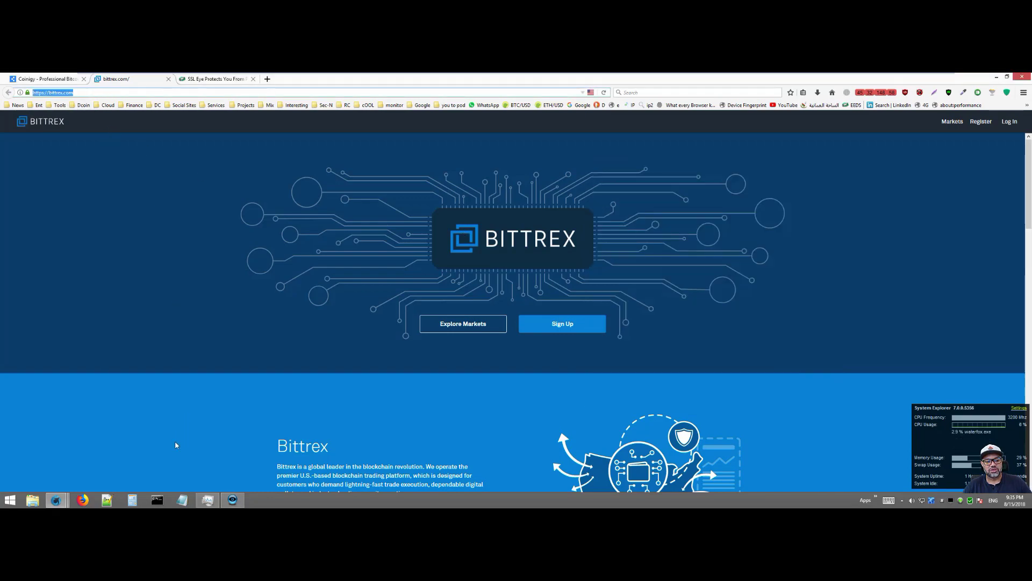
click(232, 500)
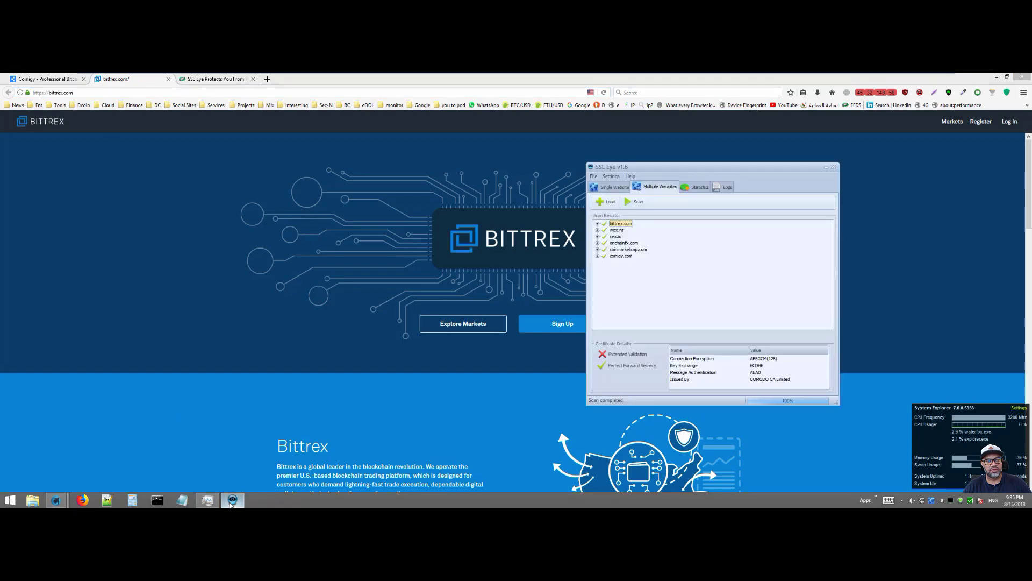
key(alt+F4)
click(92, 94)
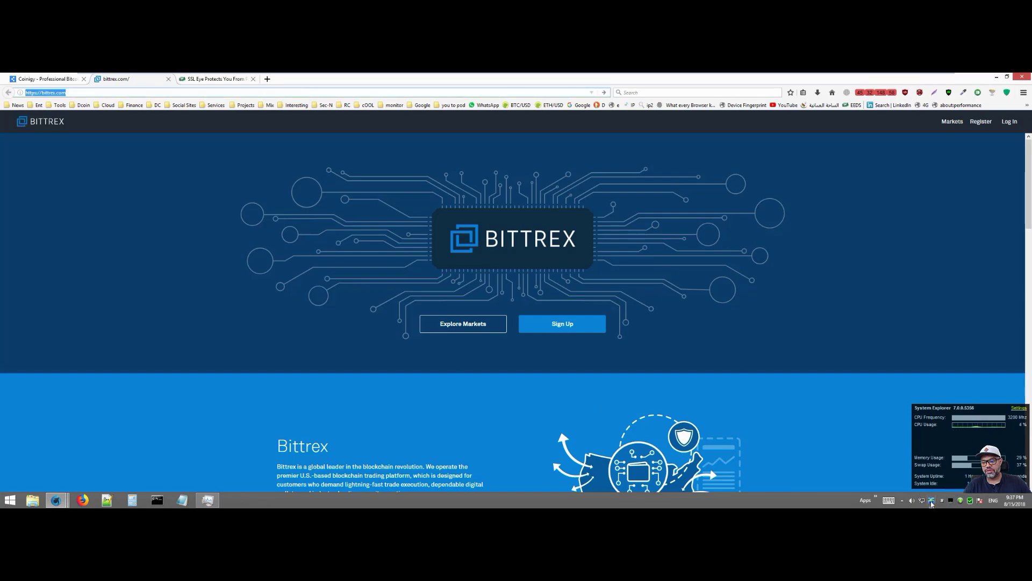
click(932, 501)
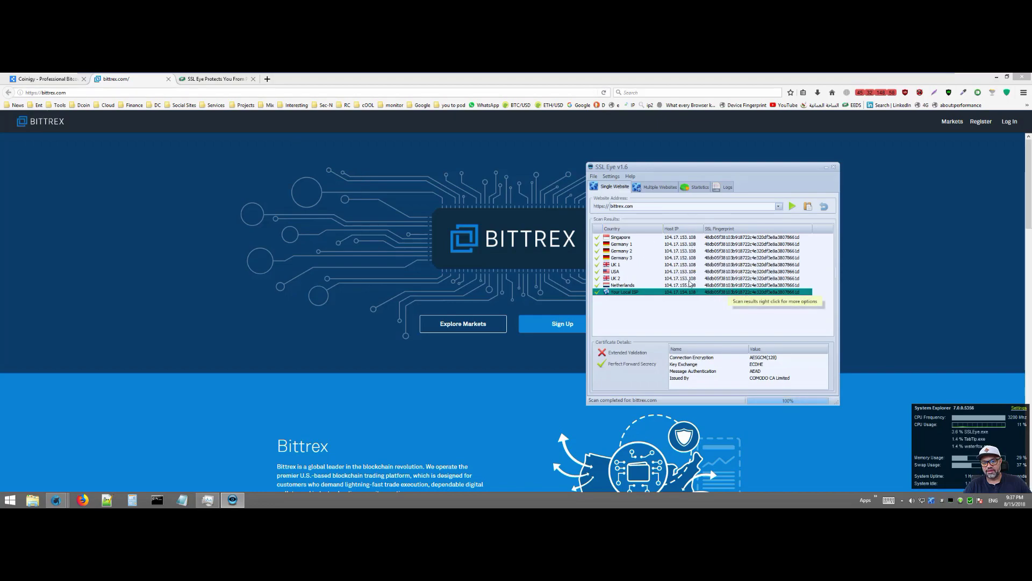
Review the Settings > Options dialog, close it, then apply Settings > Skin > Dark
click(616, 177)
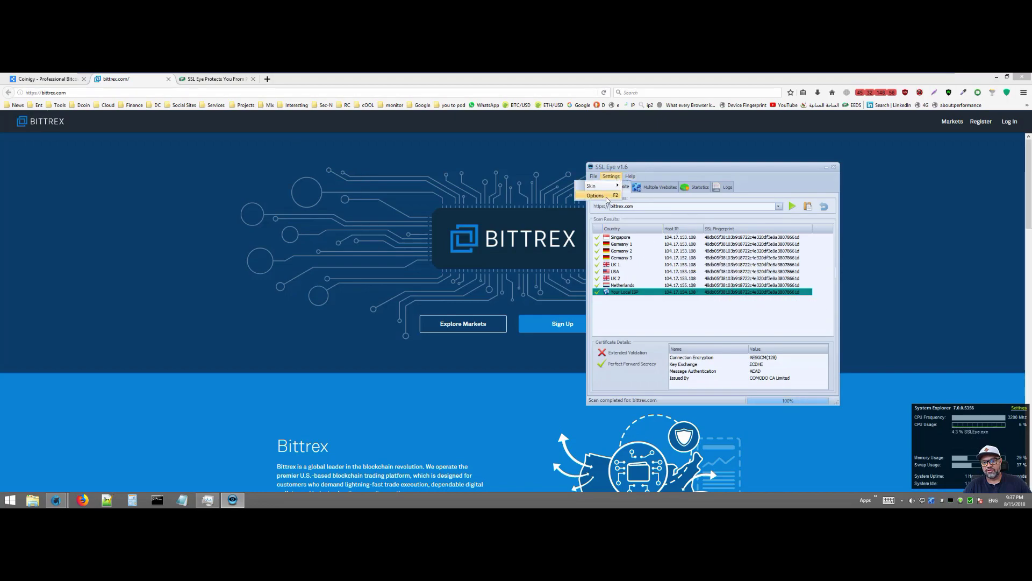
click(597, 196)
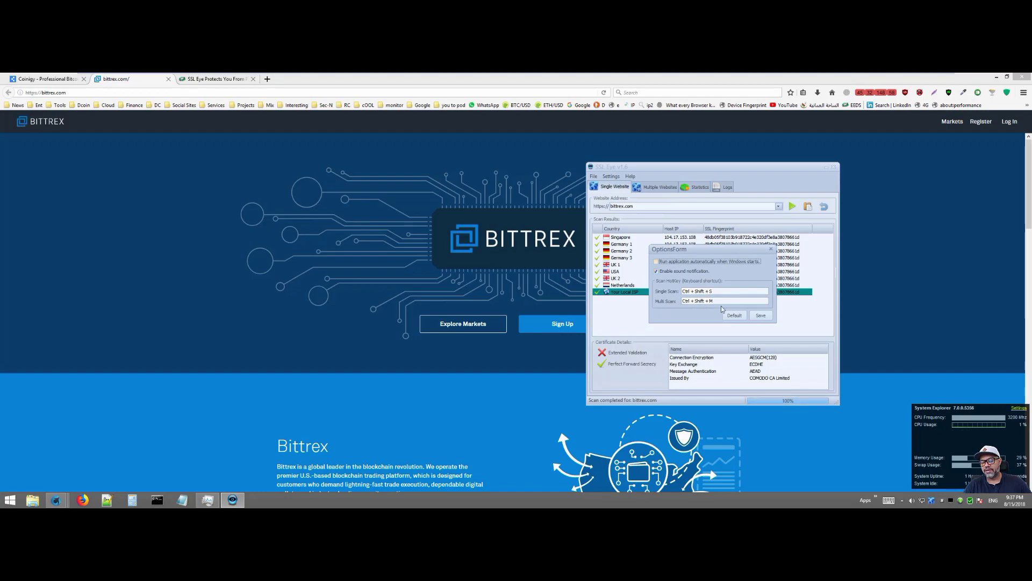
click(773, 251)
click(611, 177)
mouse_move(608, 187)
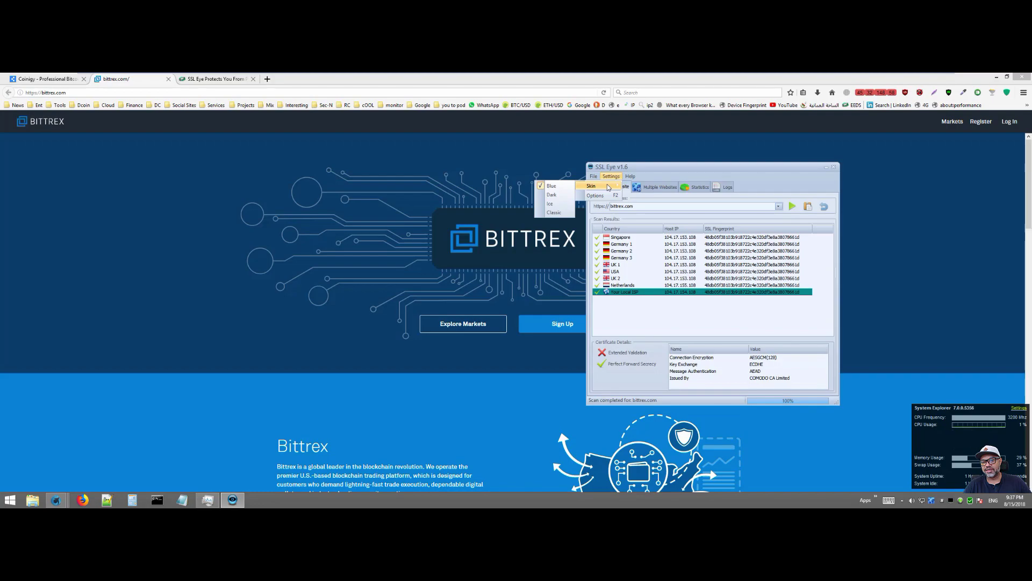
click(552, 194)
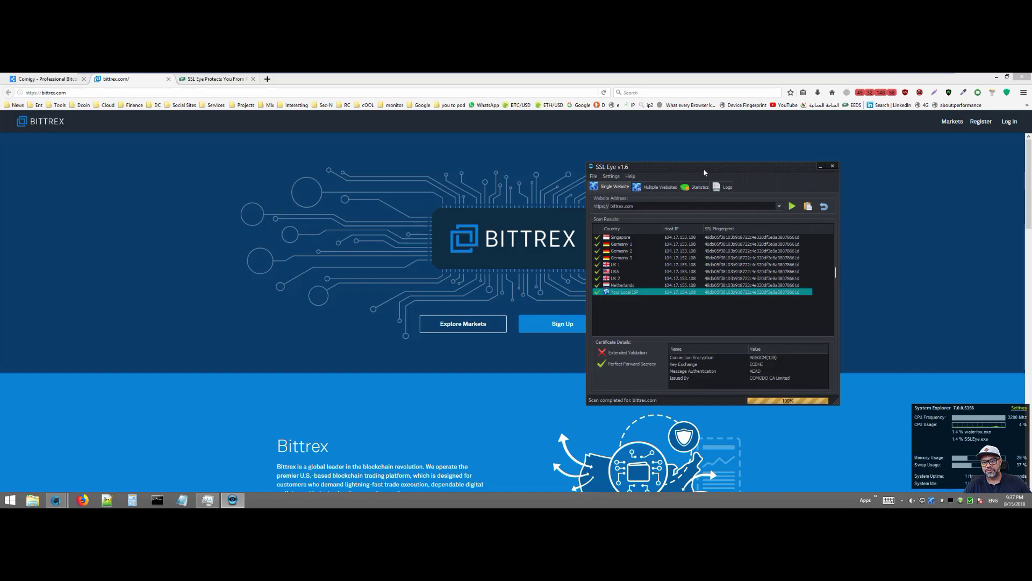
Move SSL Eye toward the centre and close the leftover Page Info and Certificate Viewer windows
drag(704, 172, 566, 170)
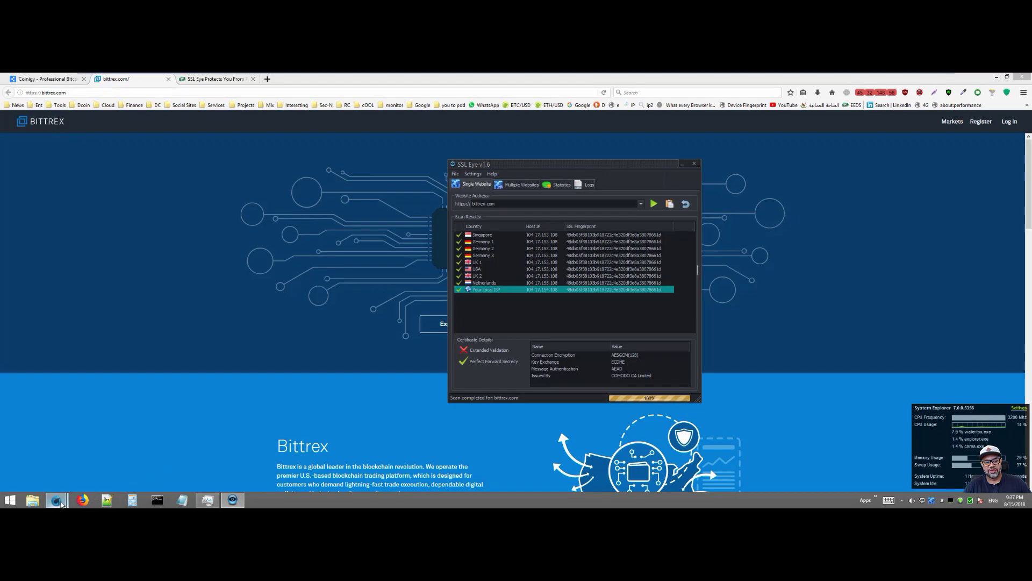
mouse_move(55, 500)
click(178, 443)
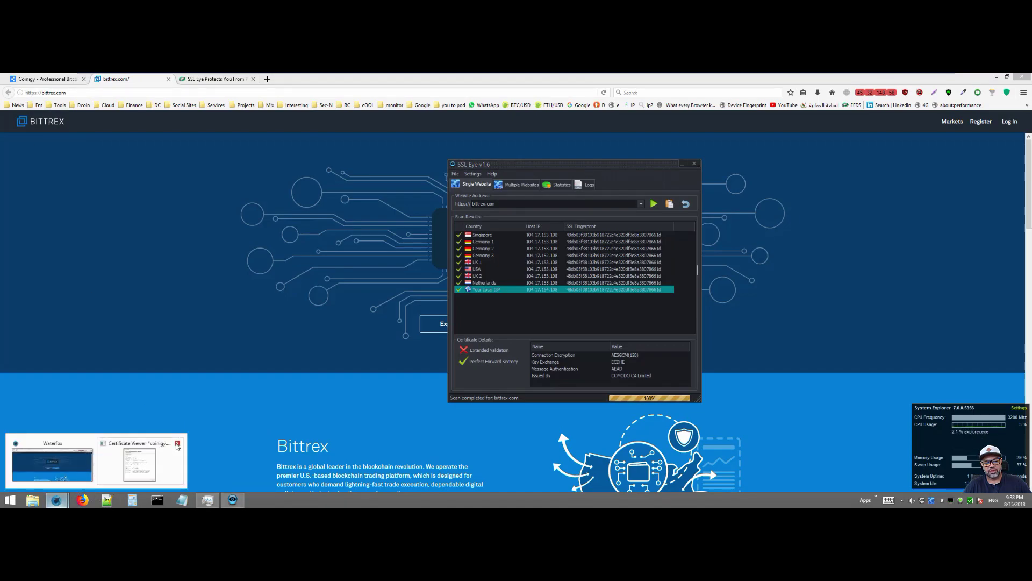
click(177, 443)
Reload the bittrex.com tab in Waterfox and bring the SSL Eye results back to the front
click(77, 93)
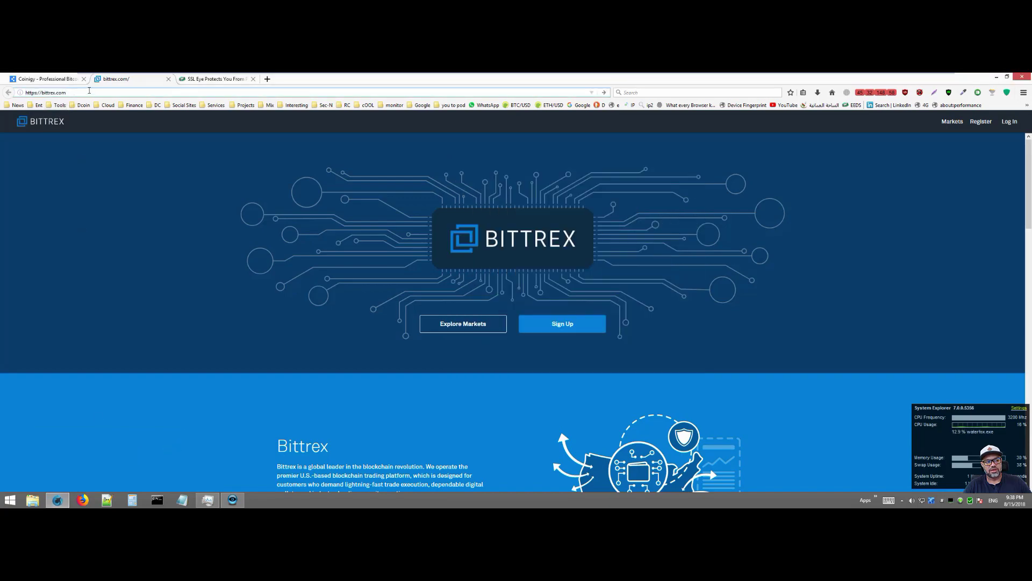
click(73, 79)
click(128, 79)
click(84, 94)
key(Return)
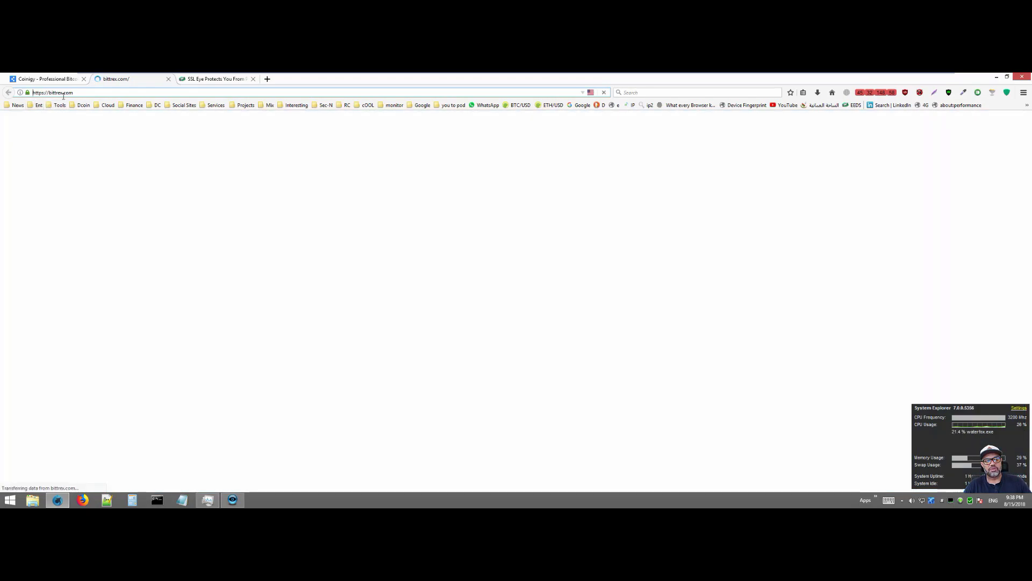
click(47, 79)
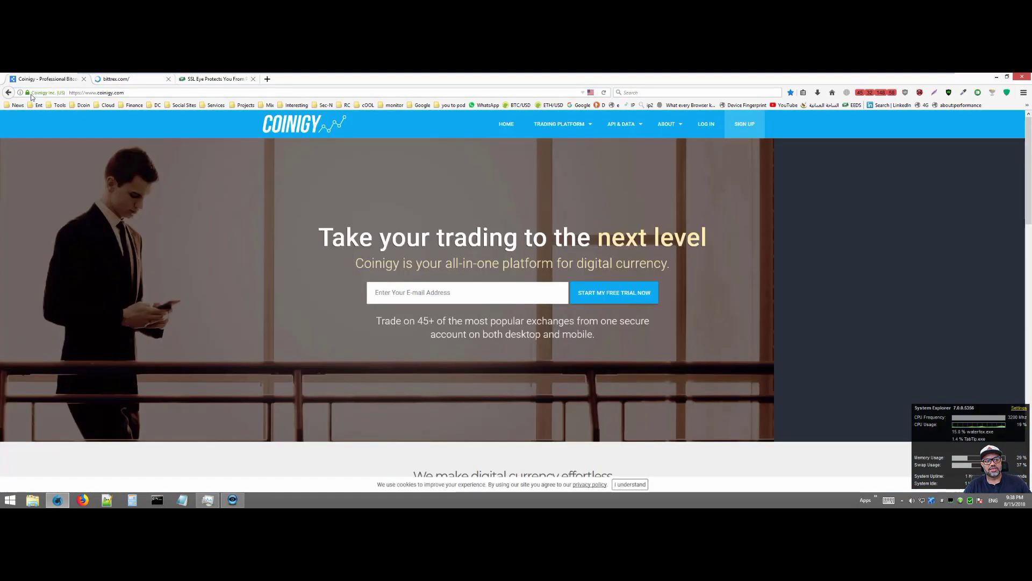
click(114, 80)
click(127, 98)
click(232, 500)
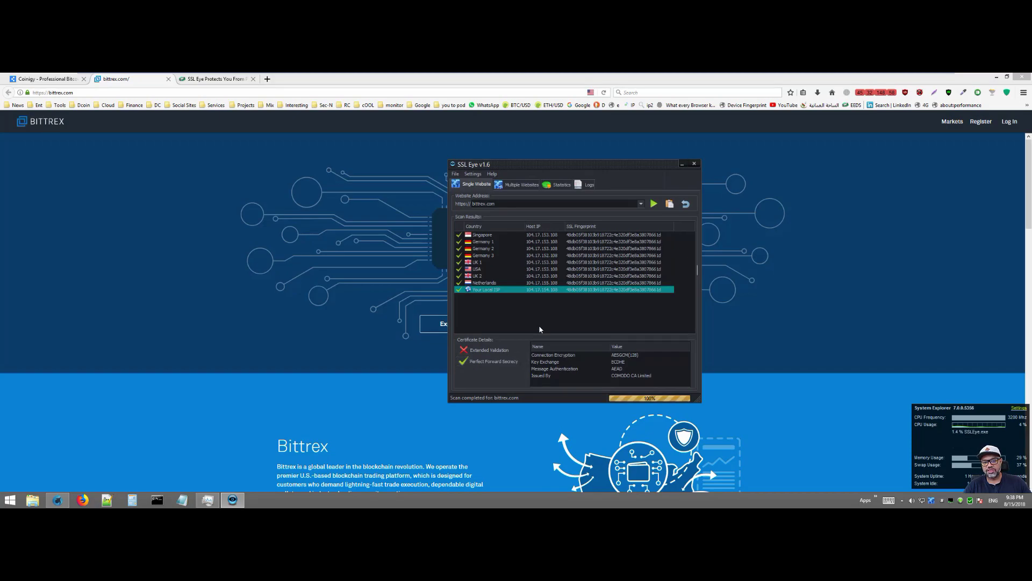
Expand bittrex.com in the Multiple Websites results and load its first row as a single-website scan
click(520, 185)
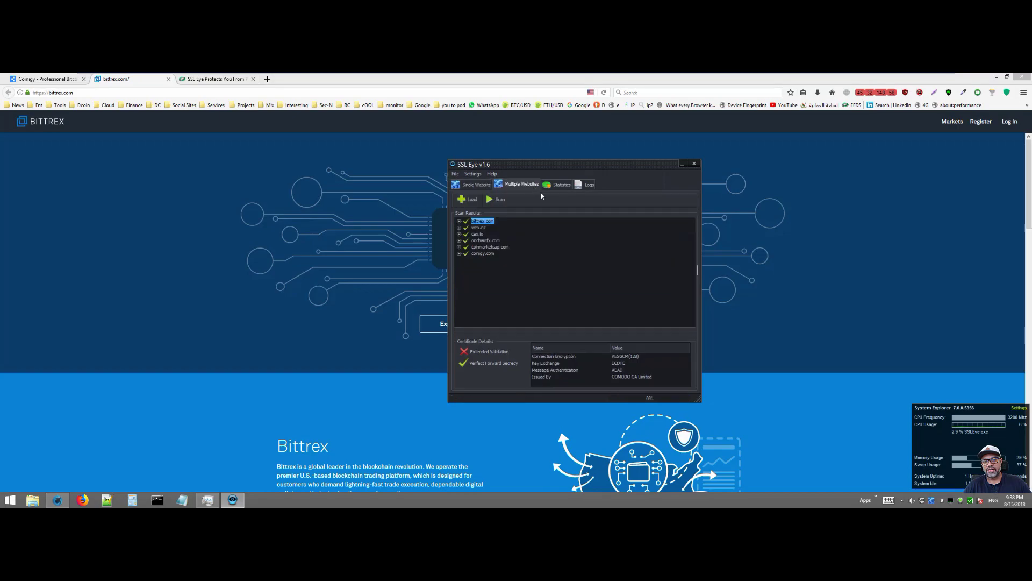
click(458, 221)
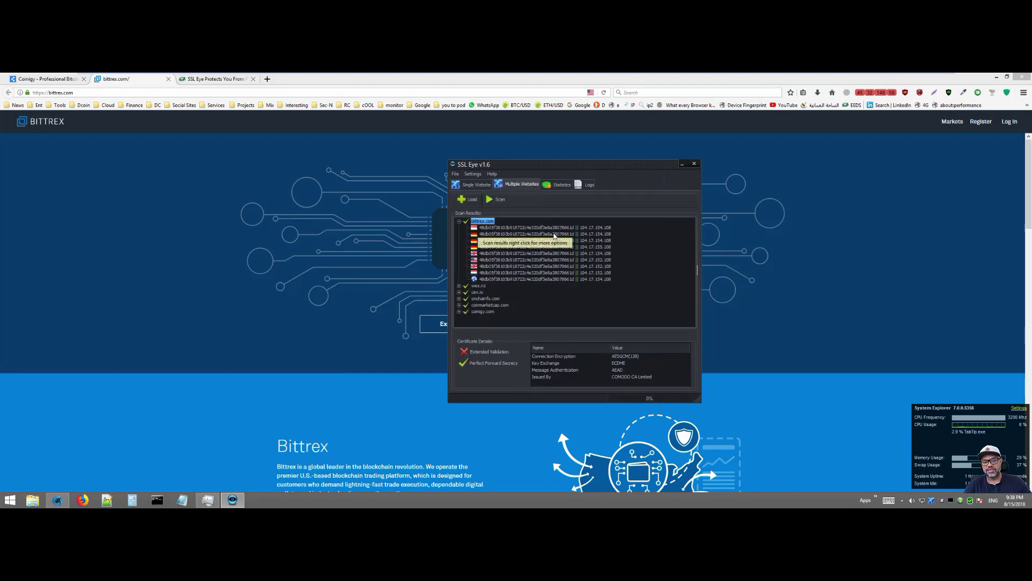
key(Down)
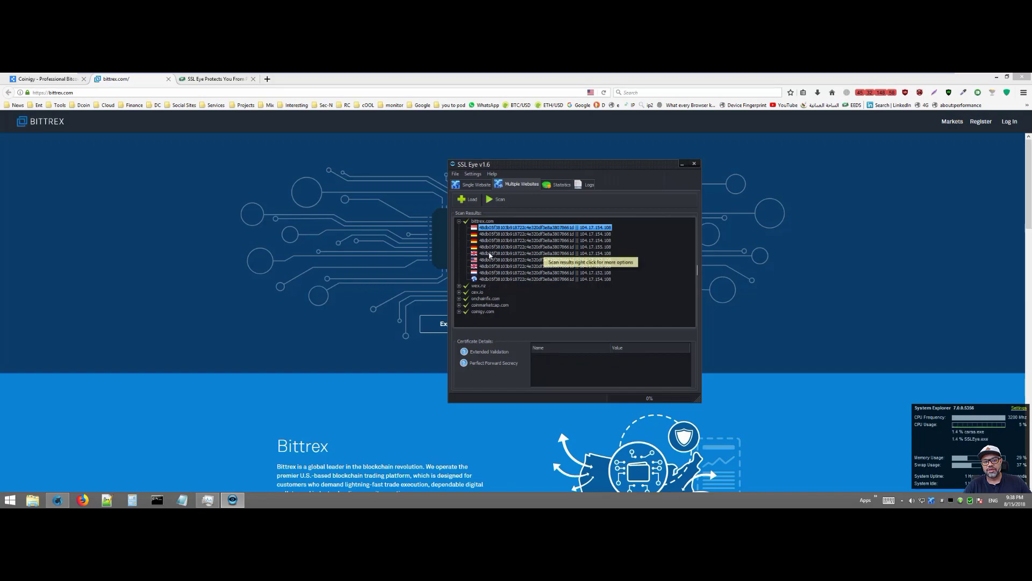
double_click(485, 230)
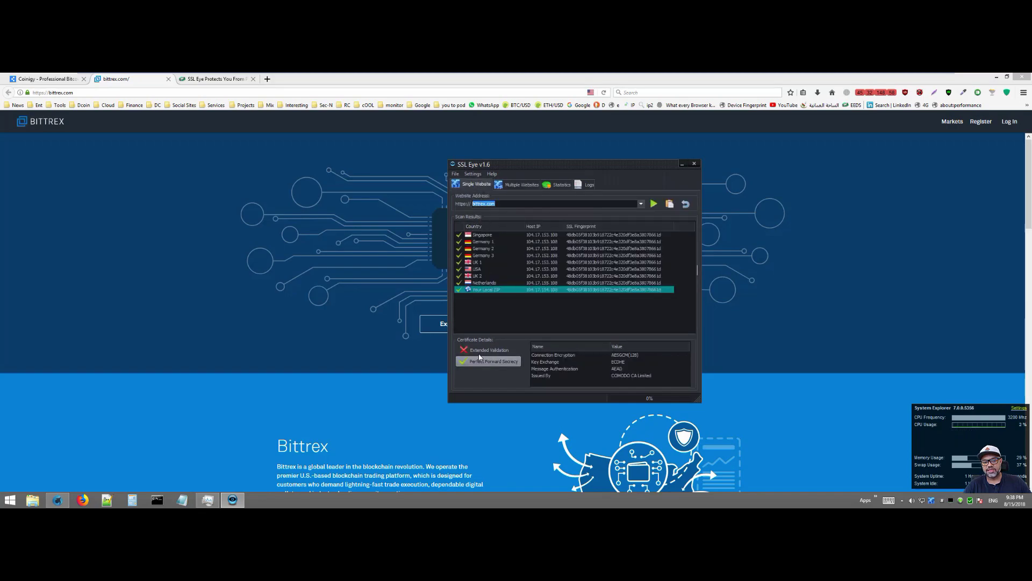
click(531, 185)
Send bittrex.com to Verify Domain with SSLLABS > View in Default Browser
right_click(486, 226)
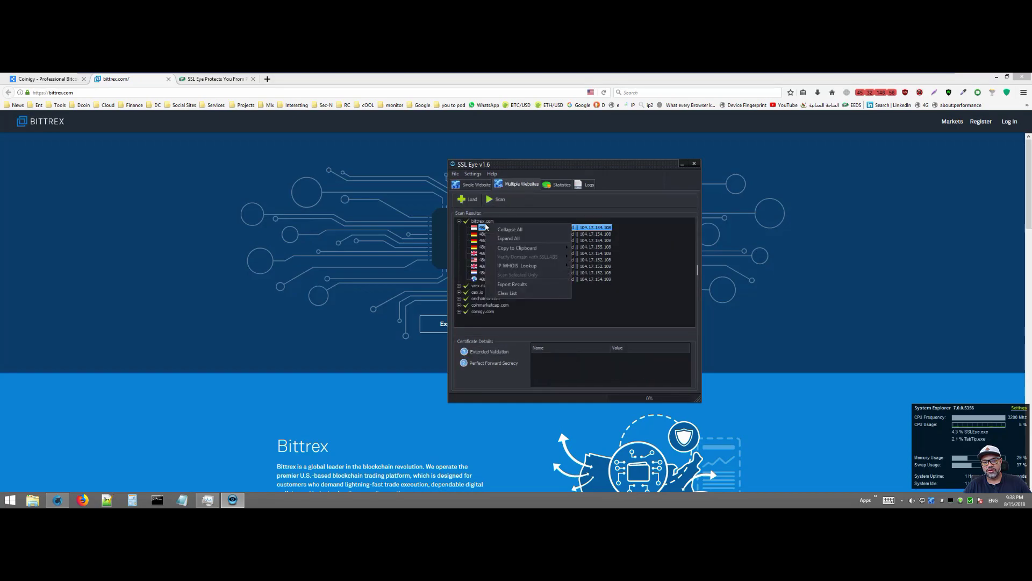
mouse_move(534, 269)
click(479, 222)
right_click(486, 222)
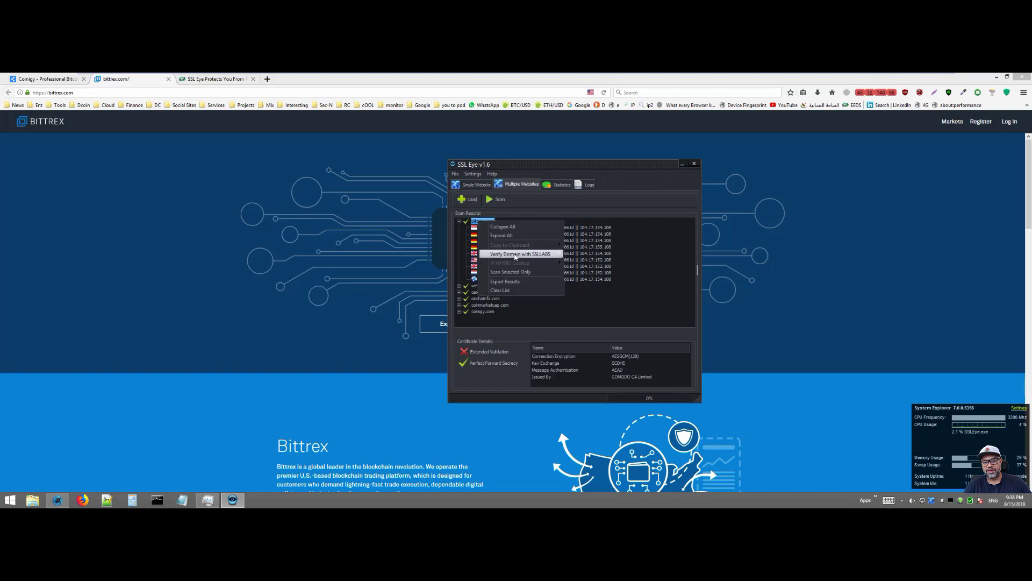
mouse_move(525, 257)
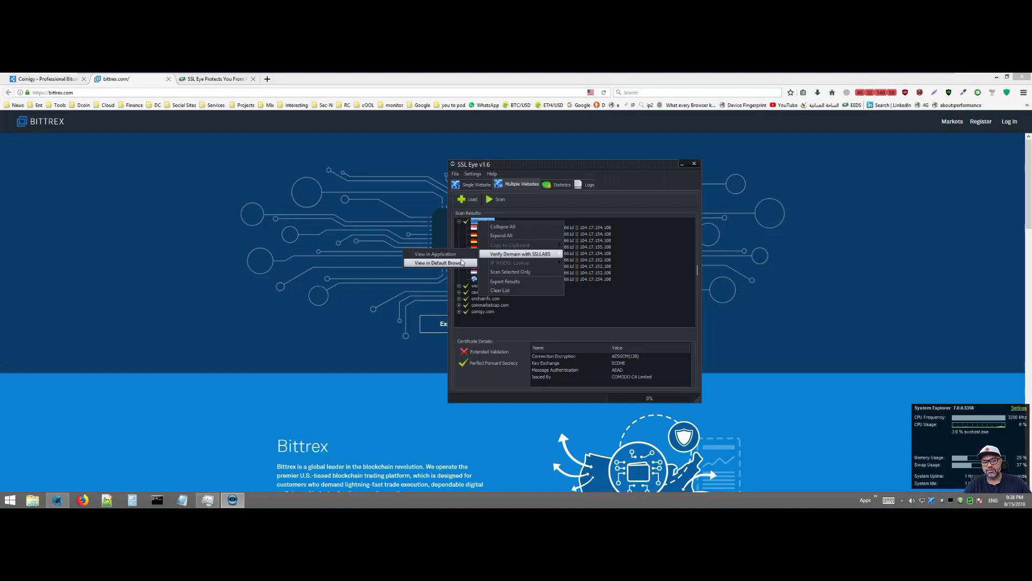
click(463, 262)
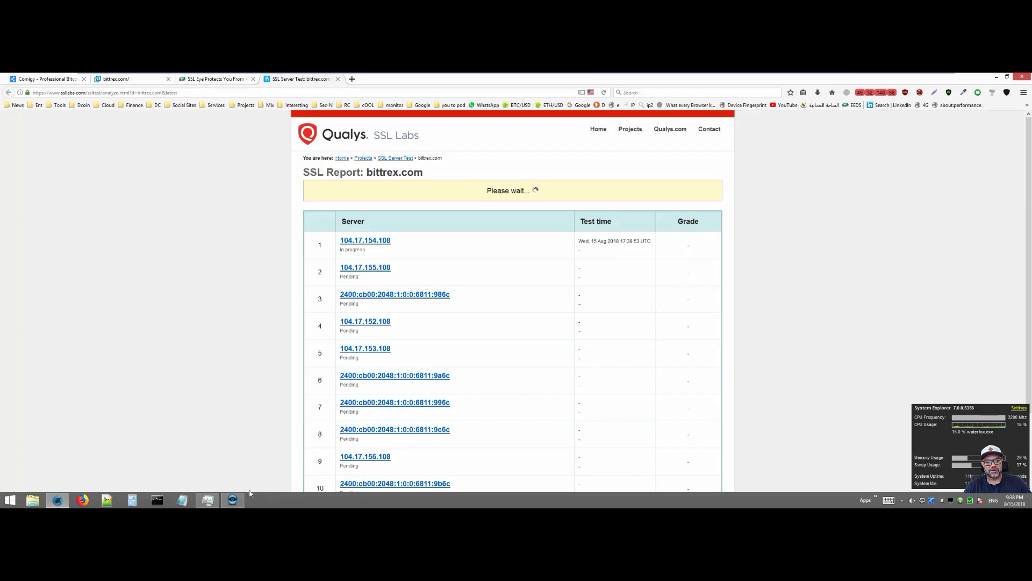
Collapse All, then Expand All domains in Scan Results, and choose Export Results
click(232, 499)
right_click(518, 242)
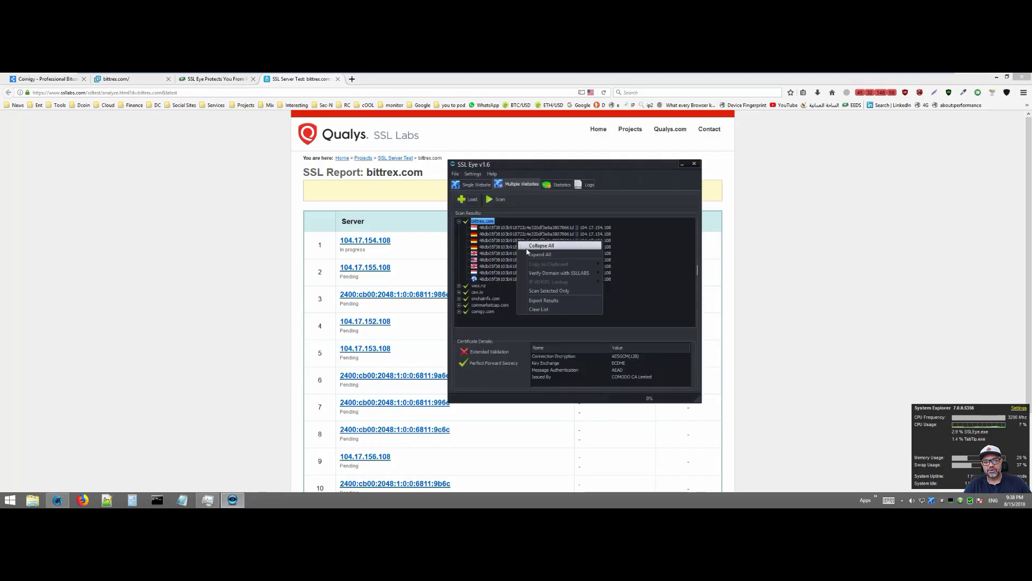
click(542, 246)
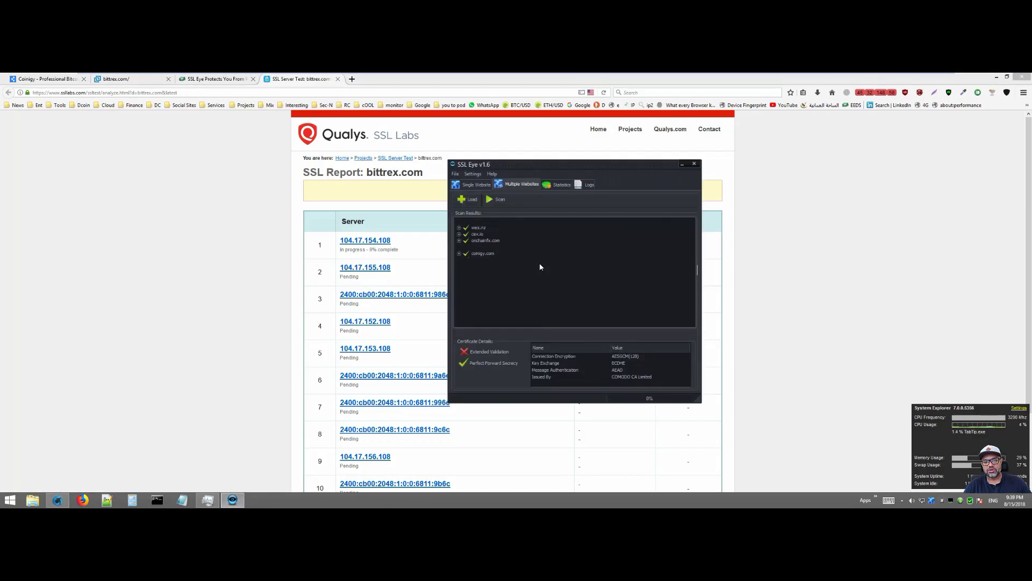
right_click(531, 253)
click(540, 268)
right_click(533, 275)
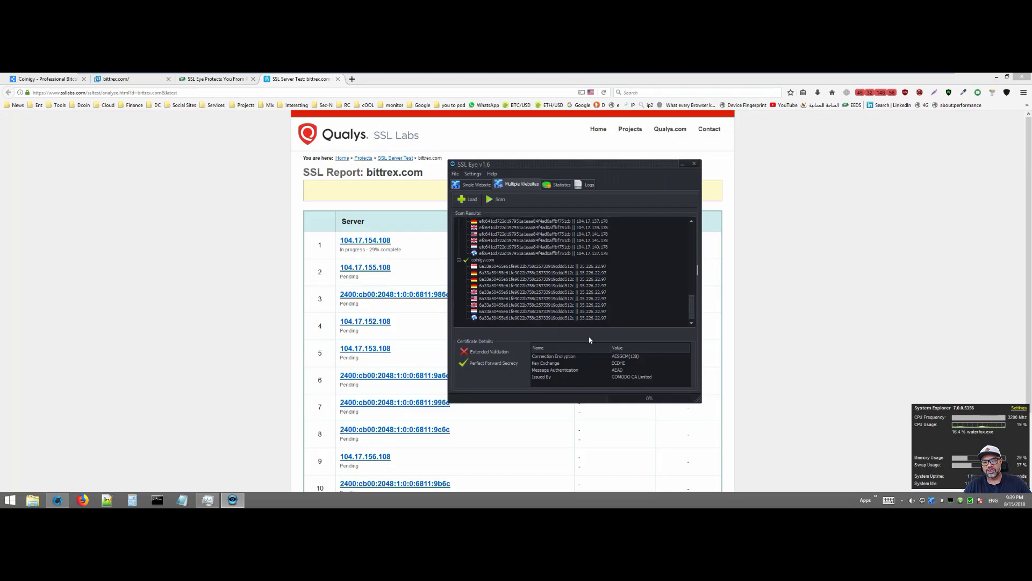
click(589, 334)
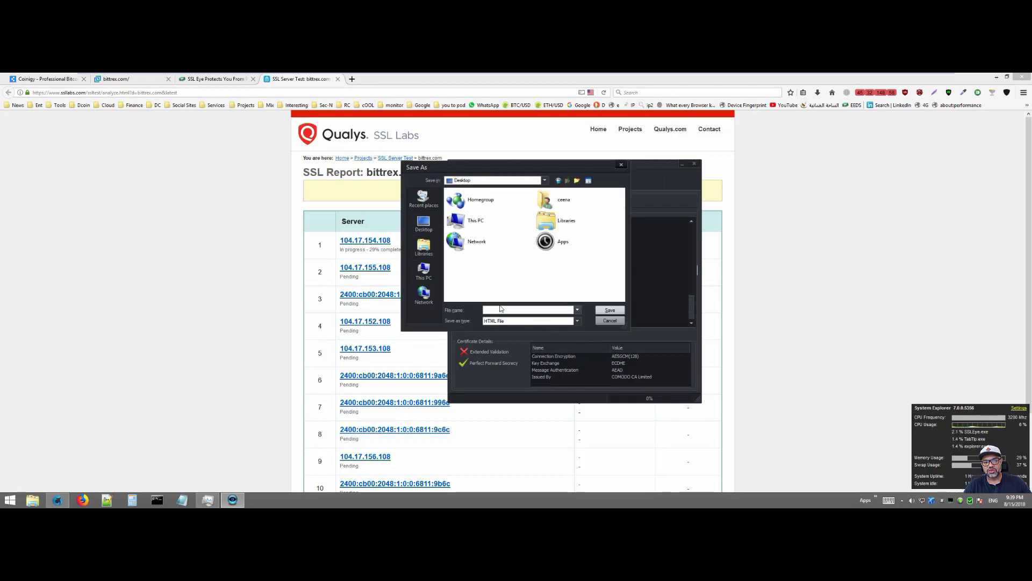
Save the export as HTML file 'scan results' and show the desktop with Win+D
text(scan results)
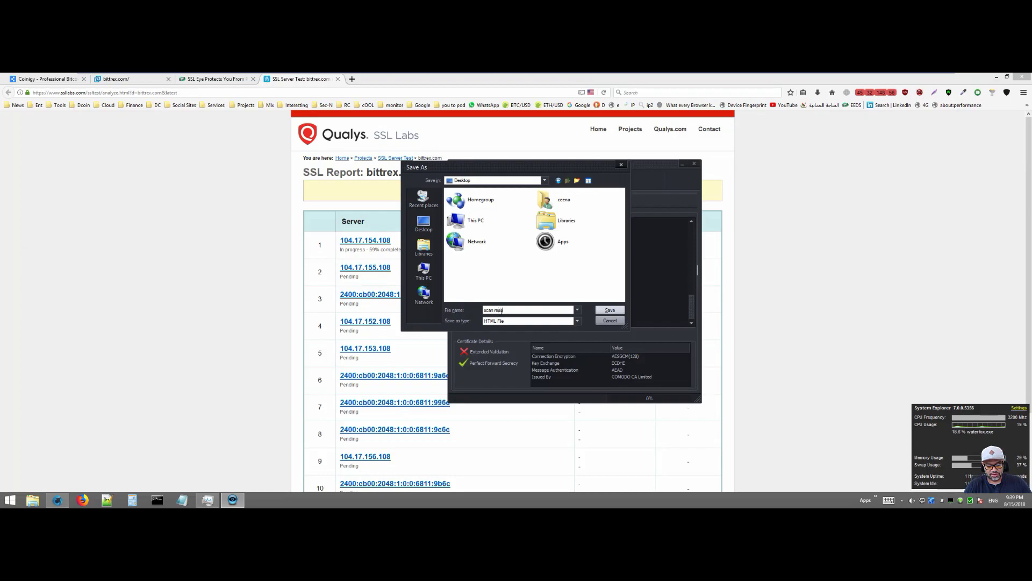
click(598, 312)
key(super+d)
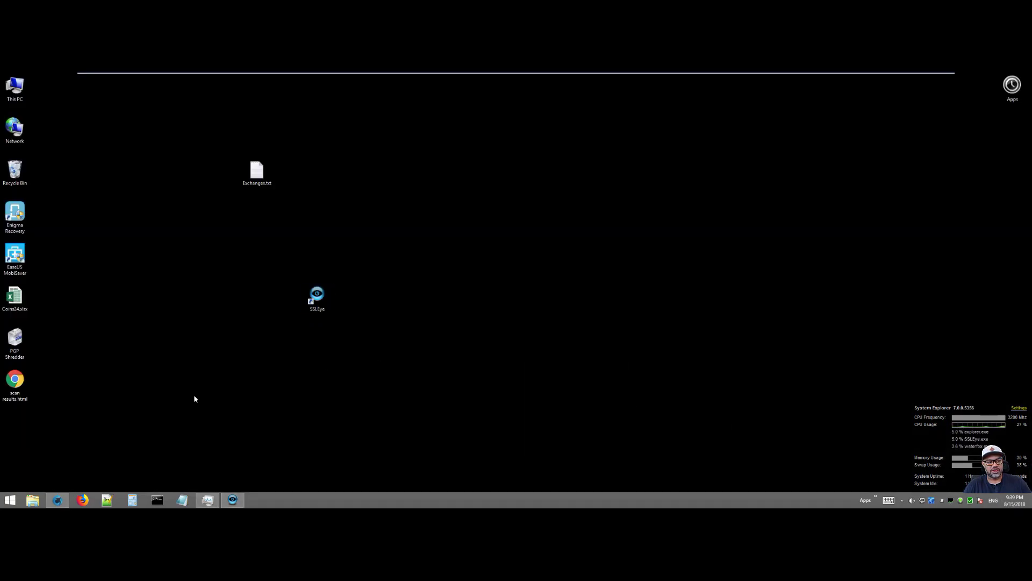
Open scan results.html from the desktop in Chrome and scroll through the report tables
double_click(14, 384)
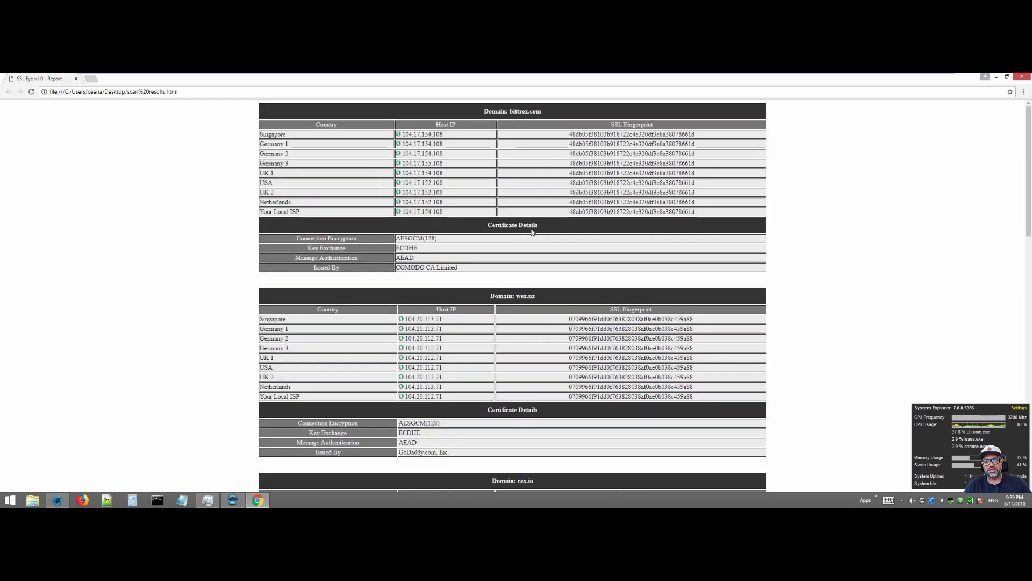
scroll(515, 444, down, 15)
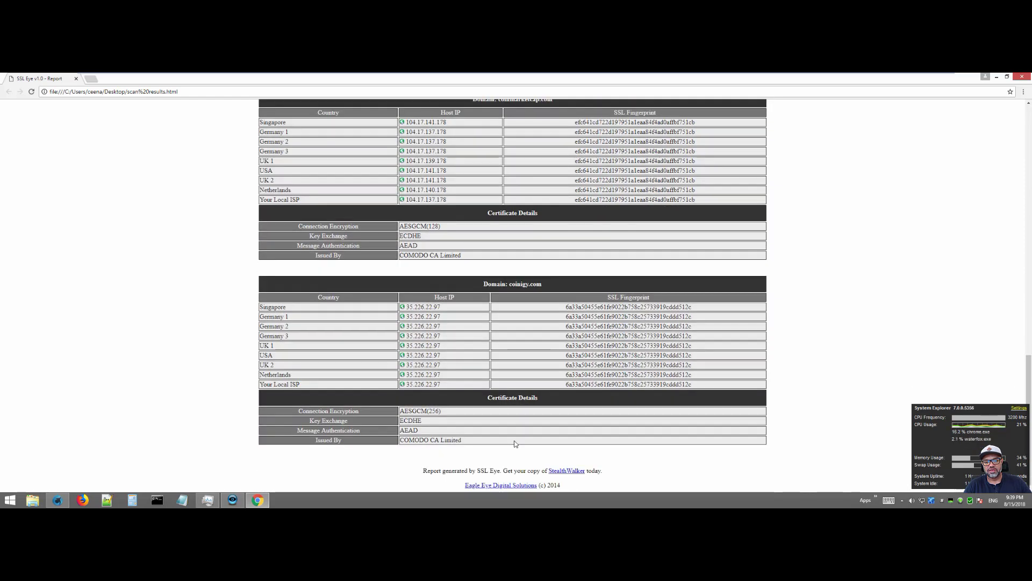
scroll(515, 444, up, 15)
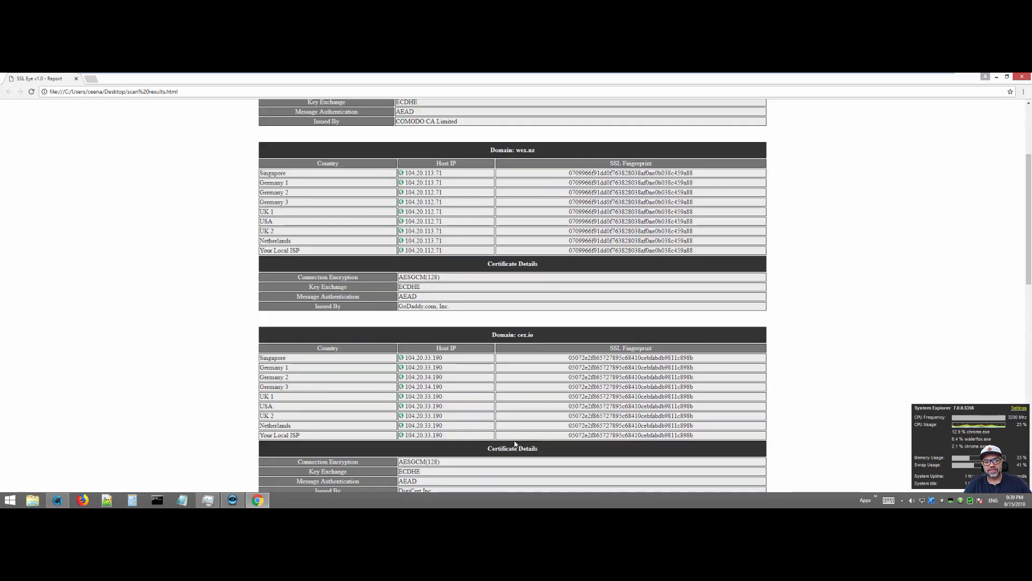
scroll(515, 443, up, 3)
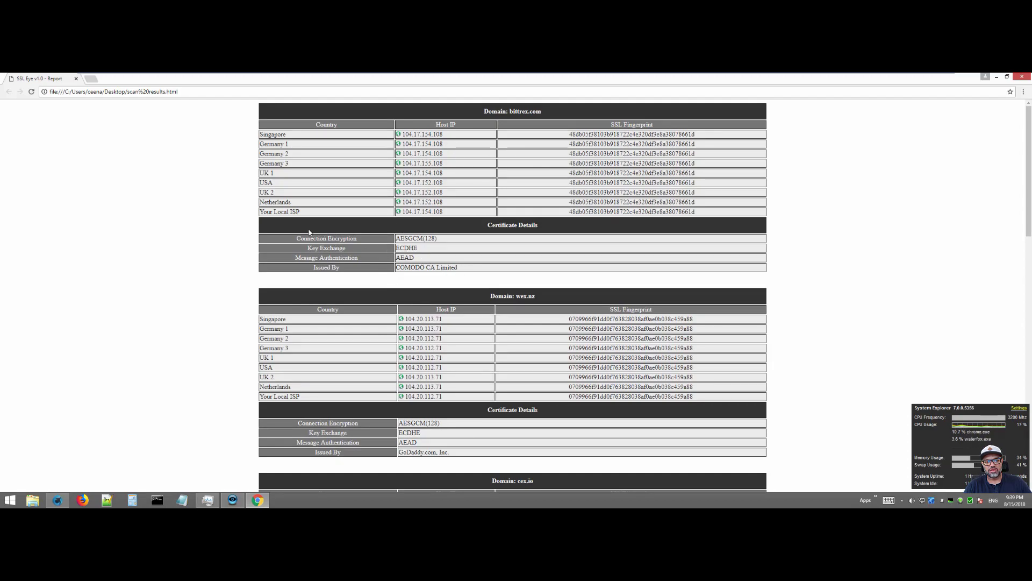
Highlight bittrex.com's certificate detail rows and issuer name, then review the remaining domains
drag(305, 232, 382, 279)
click(412, 284)
drag(467, 270, 323, 239)
click(408, 268)
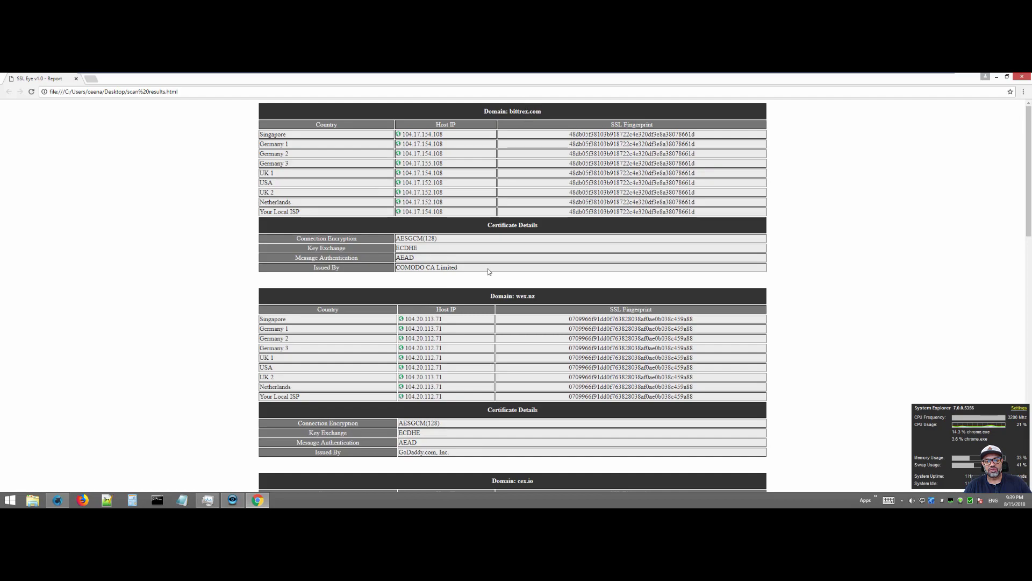
scroll(489, 285, down, 2)
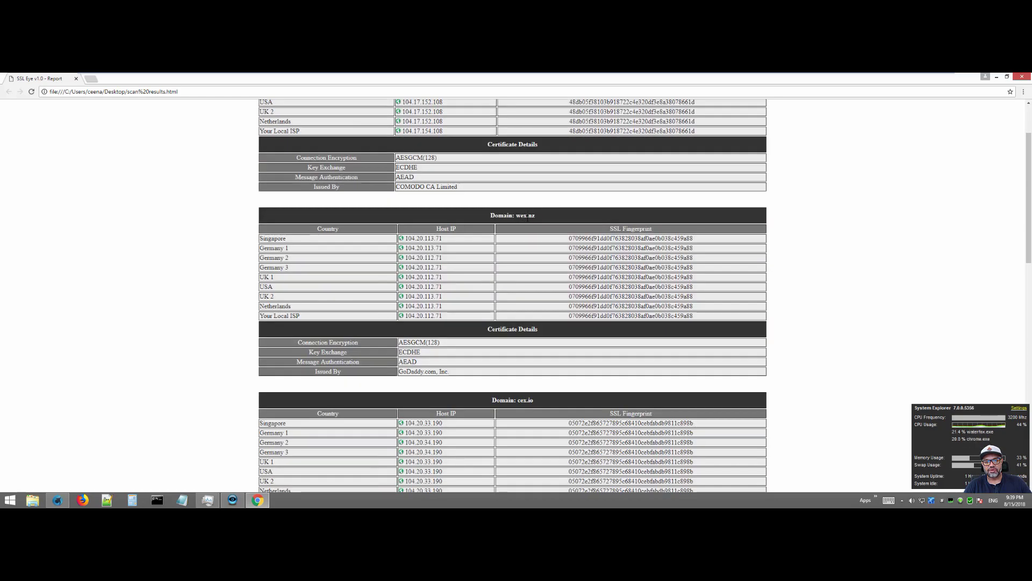
drag(453, 301, 430, 267)
scroll(668, 429, down, 10)
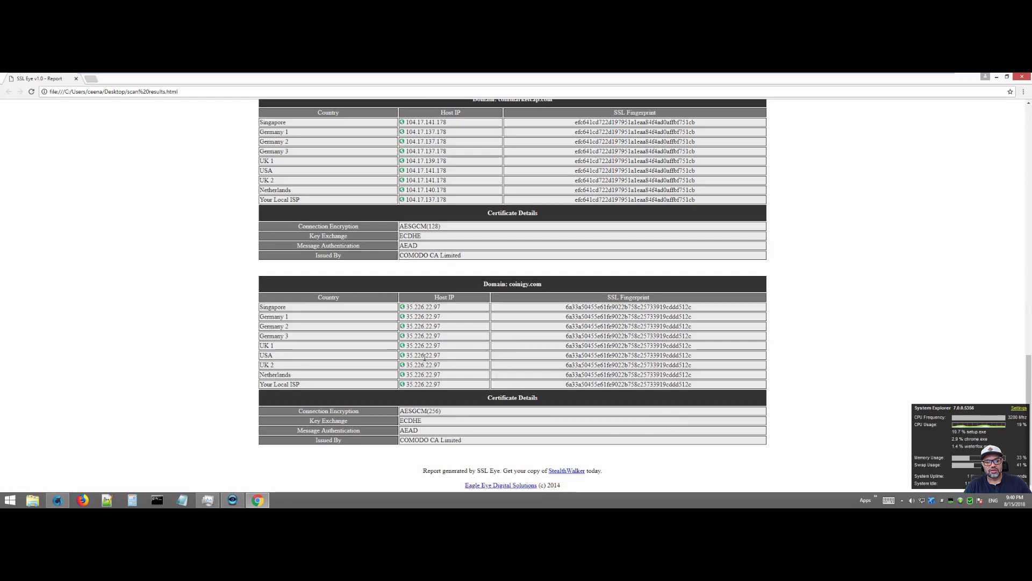
scroll(309, 410, up, 10)
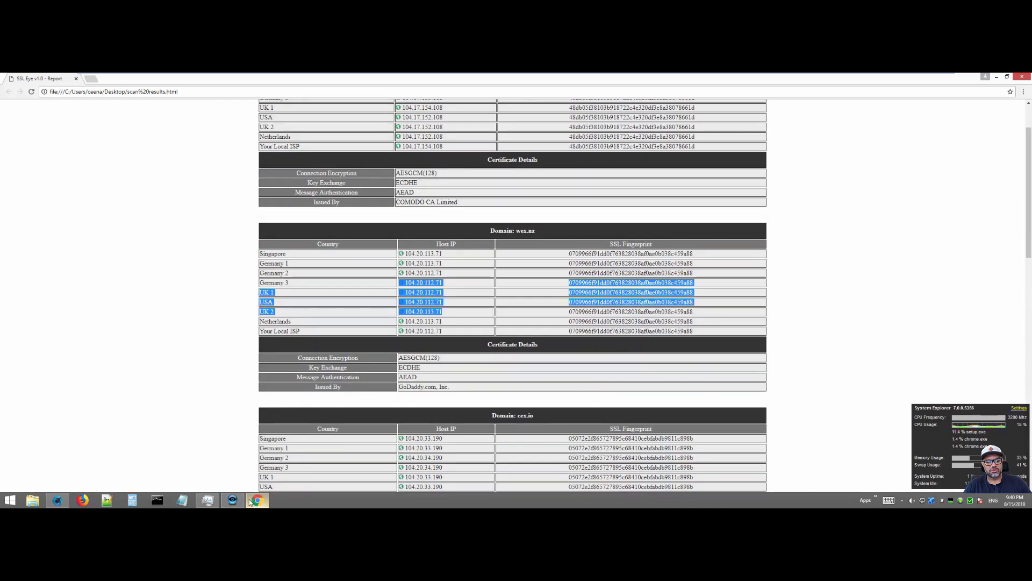
Show SSL Eye's Statistics tab, then drag the window lower right to reveal bittrex.com's A+ SSL Labs grade
click(57, 501)
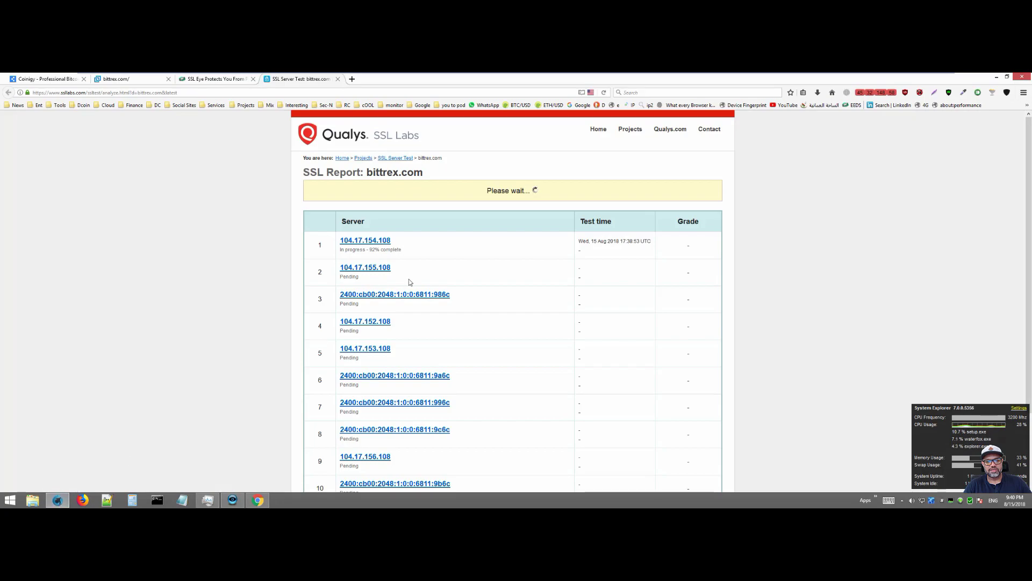
click(232, 500)
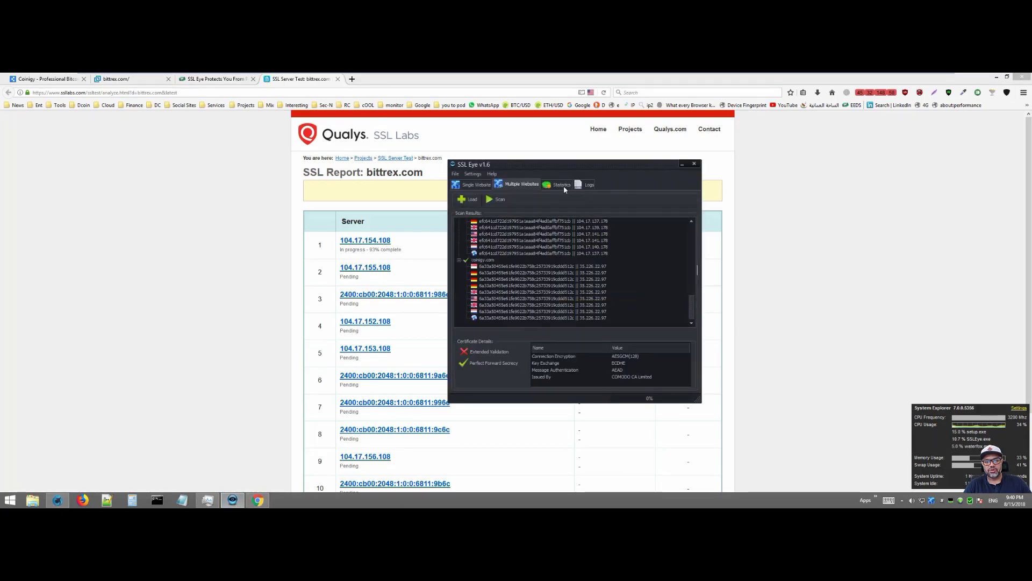
click(564, 185)
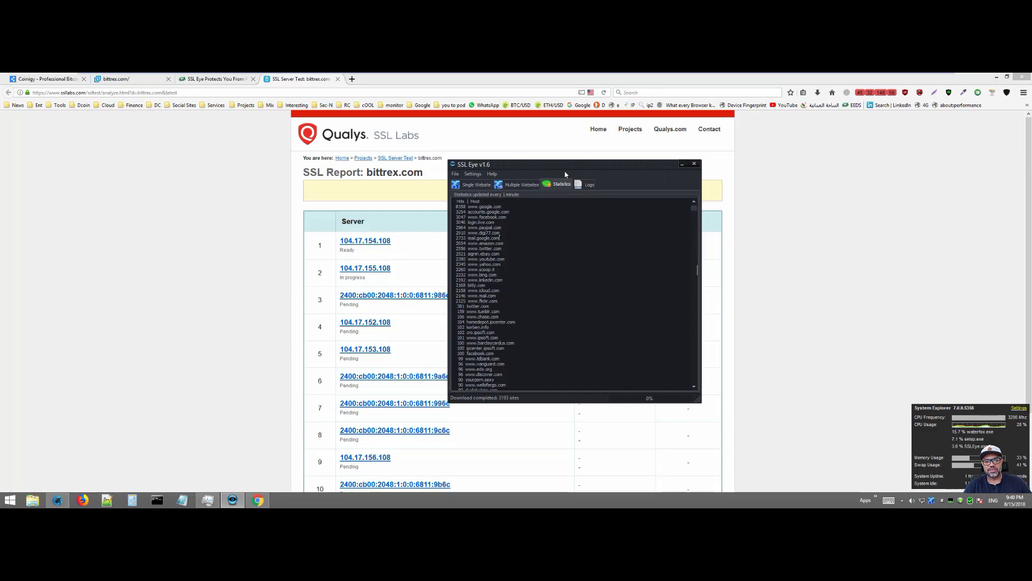
drag(569, 162, 620, 278)
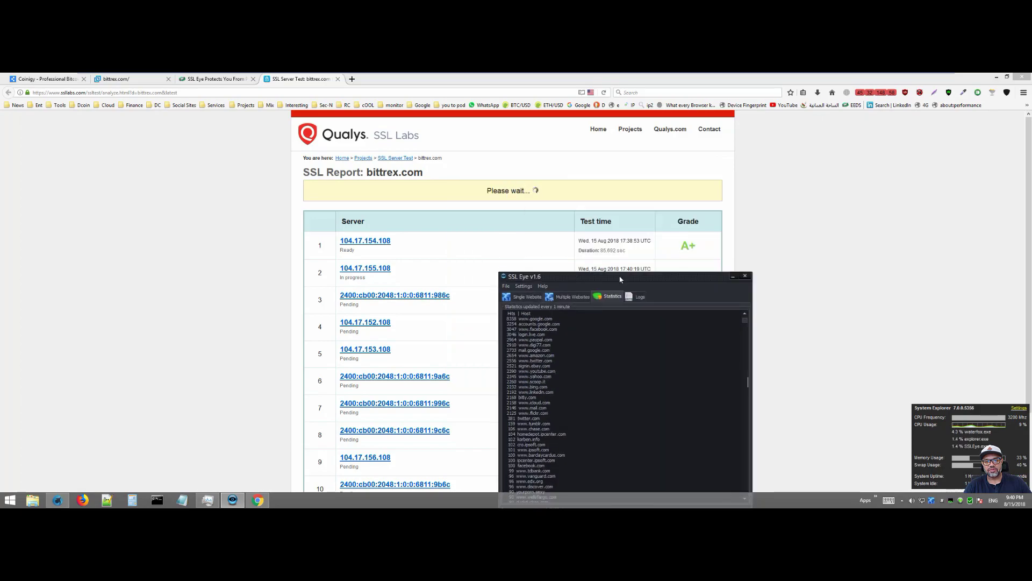
Open the 104.17.154.108 server report and highlight its Extended Validation result: No
click(365, 243)
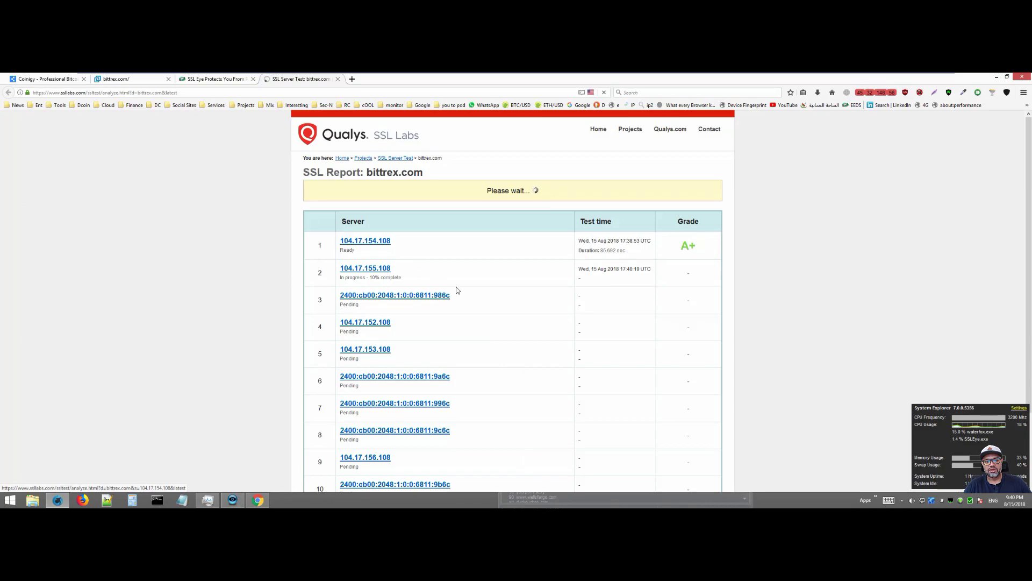
scroll(448, 364, down, 5)
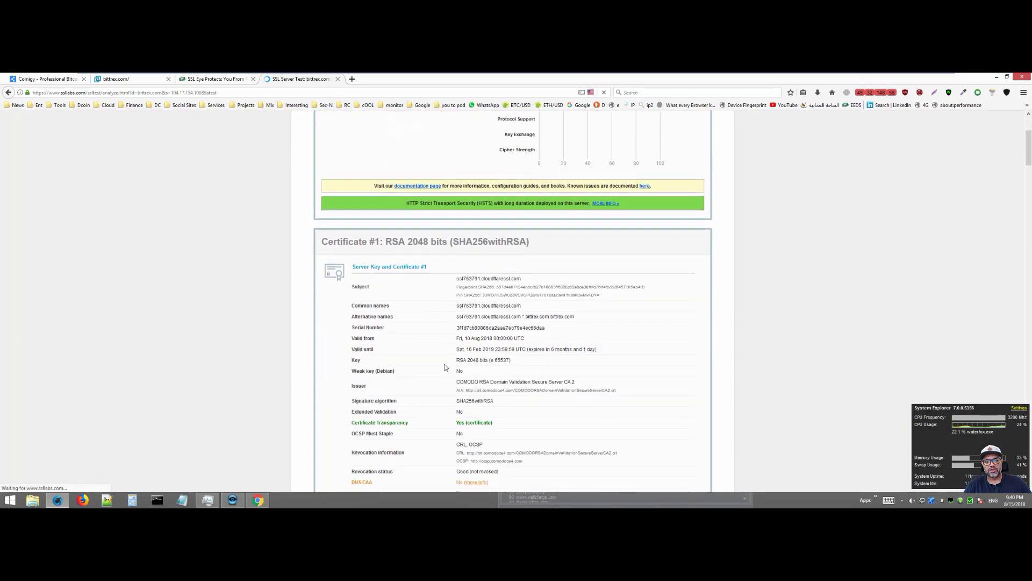
scroll(445, 367, down, 1)
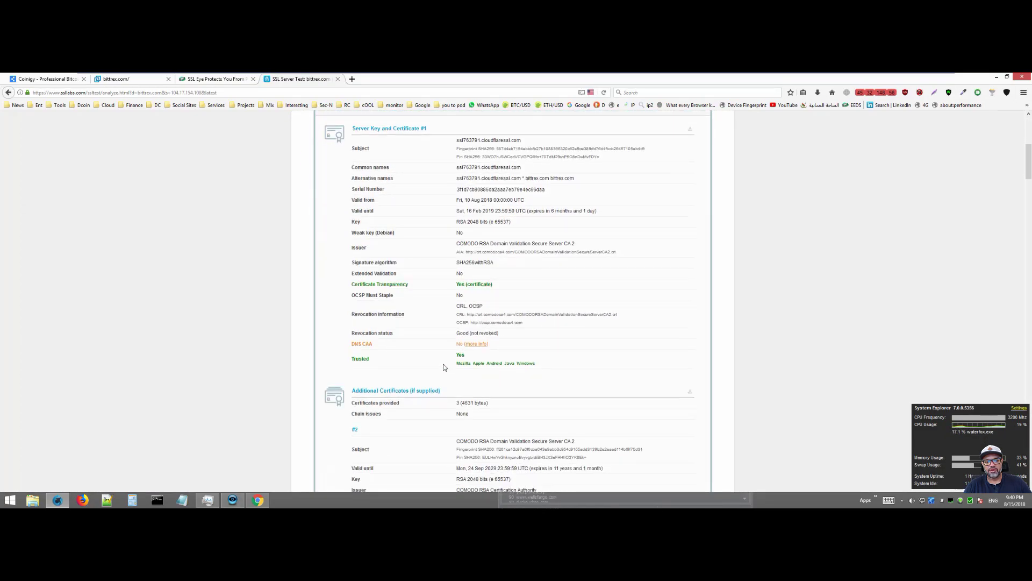
drag(402, 274, 379, 274)
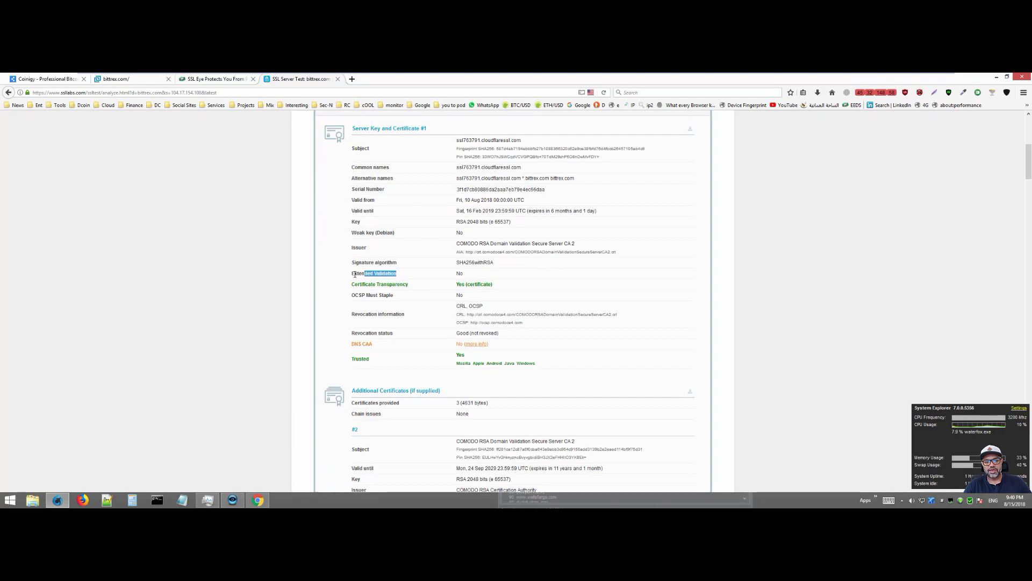
click(467, 276)
drag(450, 273, 463, 275)
Search the report for 'forwa' to reach the Forward Secrecy result
scroll(413, 421, down, 4)
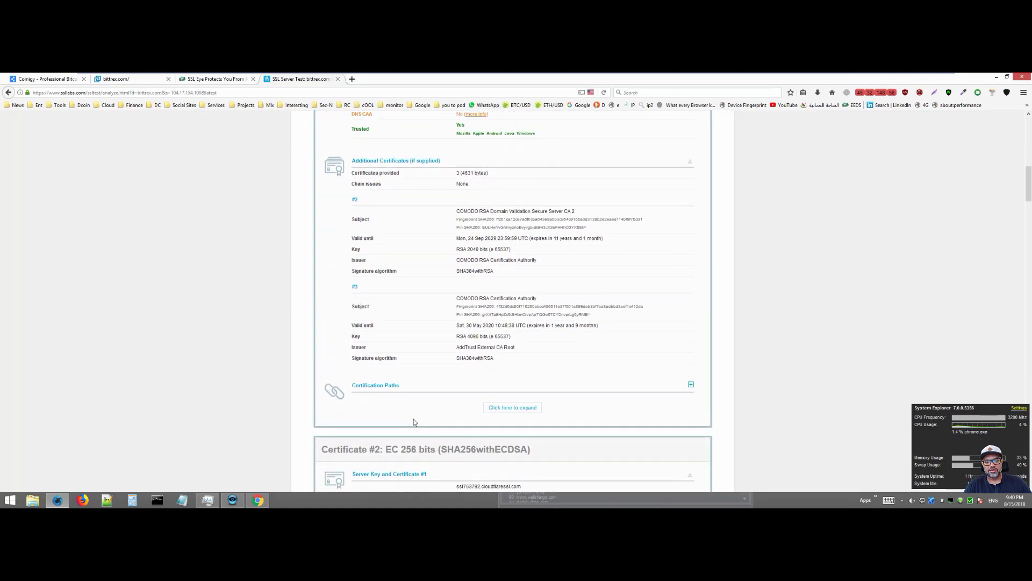
scroll(414, 422, down, 3)
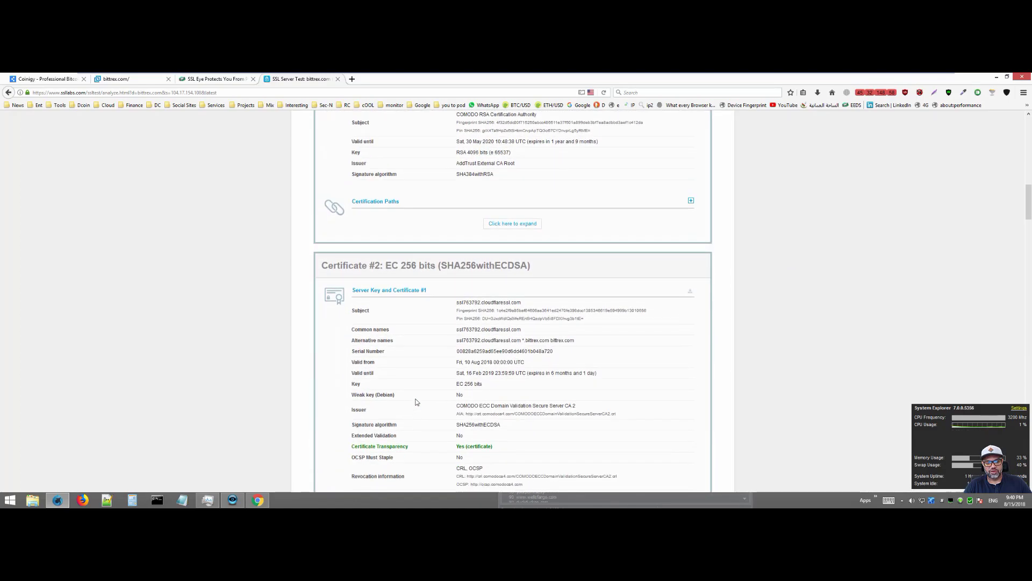
scroll(416, 401, down, 2)
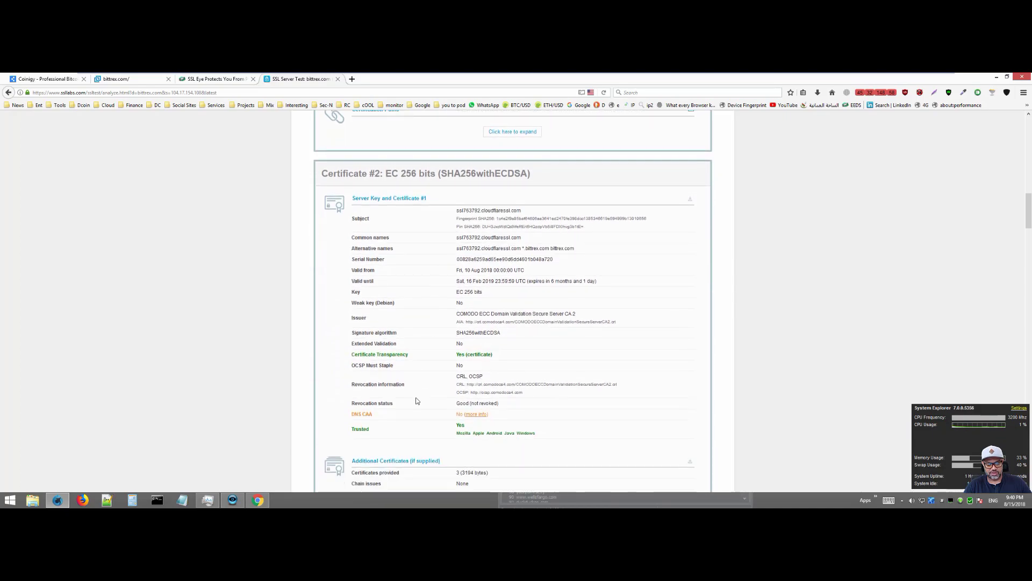
key(ctrl+f)
text(forwa)
click(84, 486)
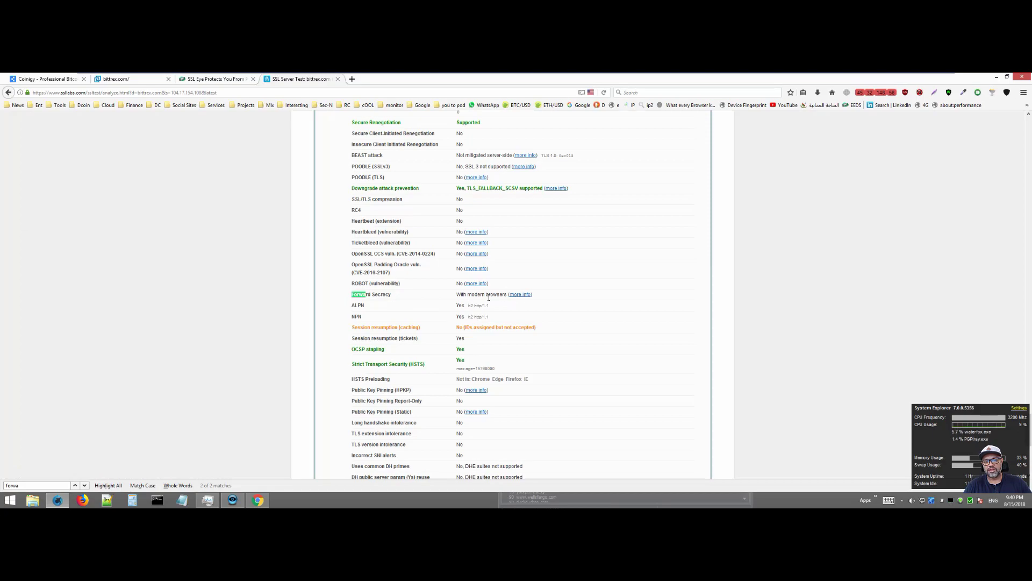
Bring SSL Eye forward, show its scan results, and move the window aside
click(232, 500)
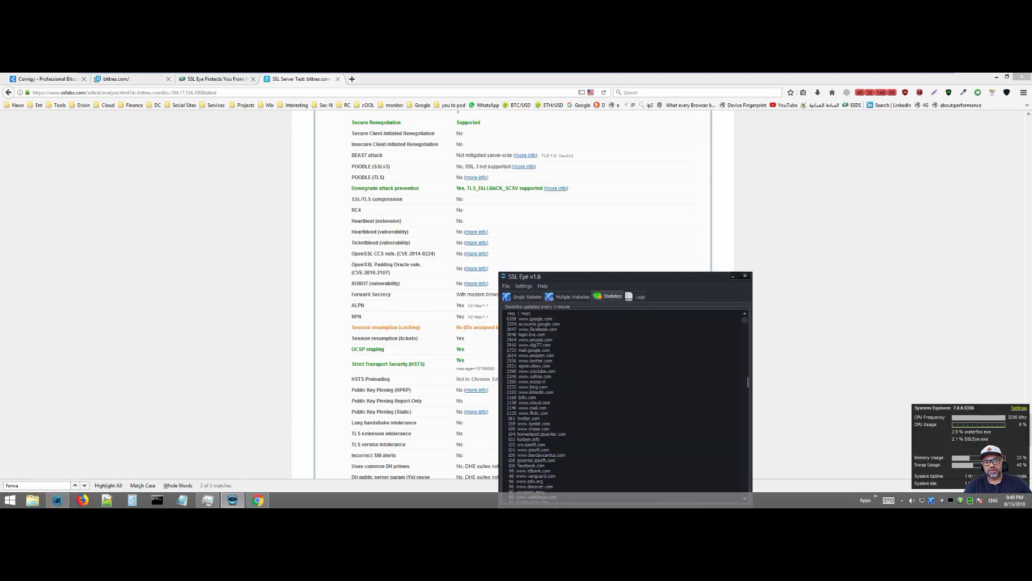
drag(561, 276, 538, 148)
click(549, 163)
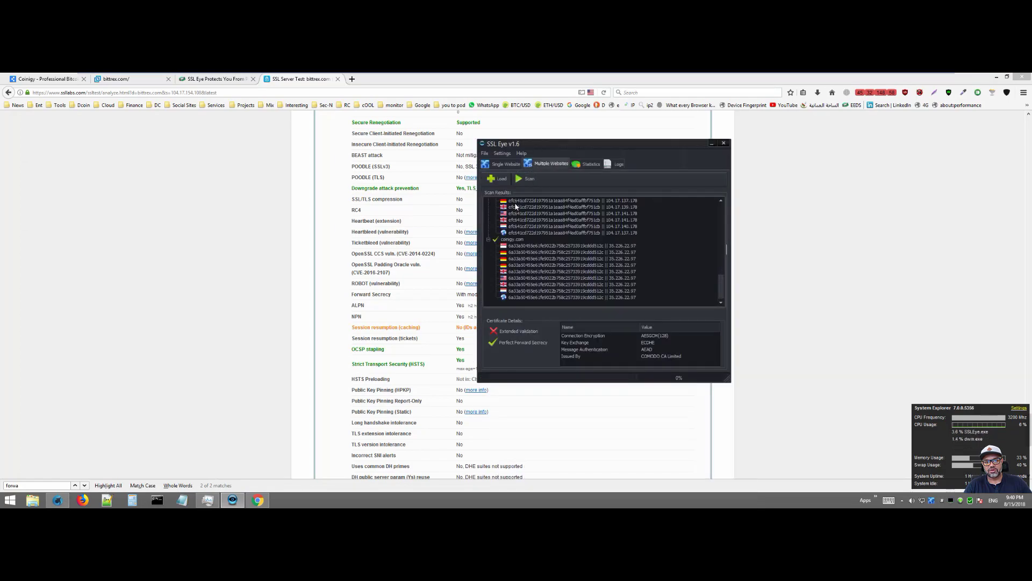
scroll(523, 225, up, 10)
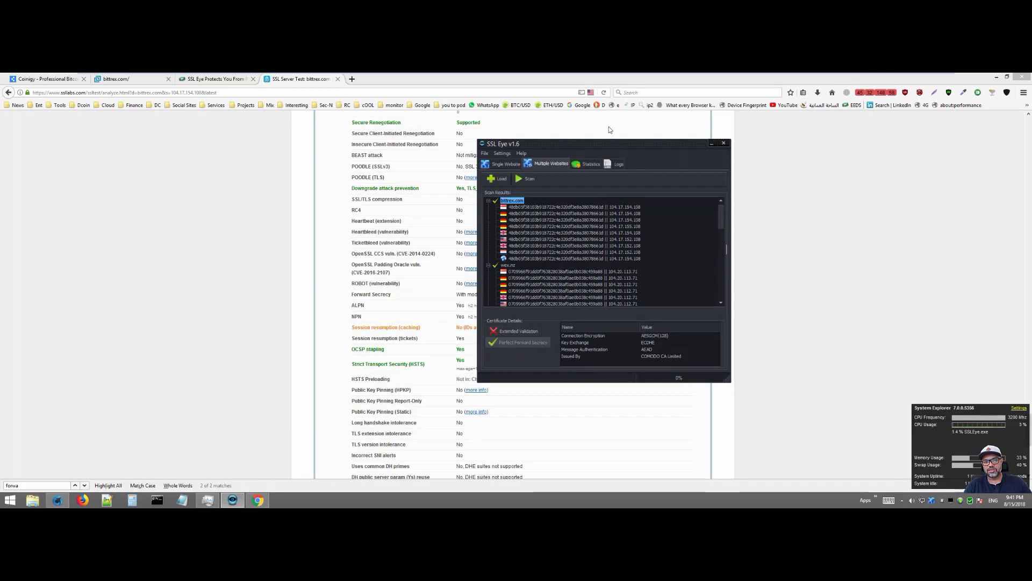
drag(599, 146, 707, 156)
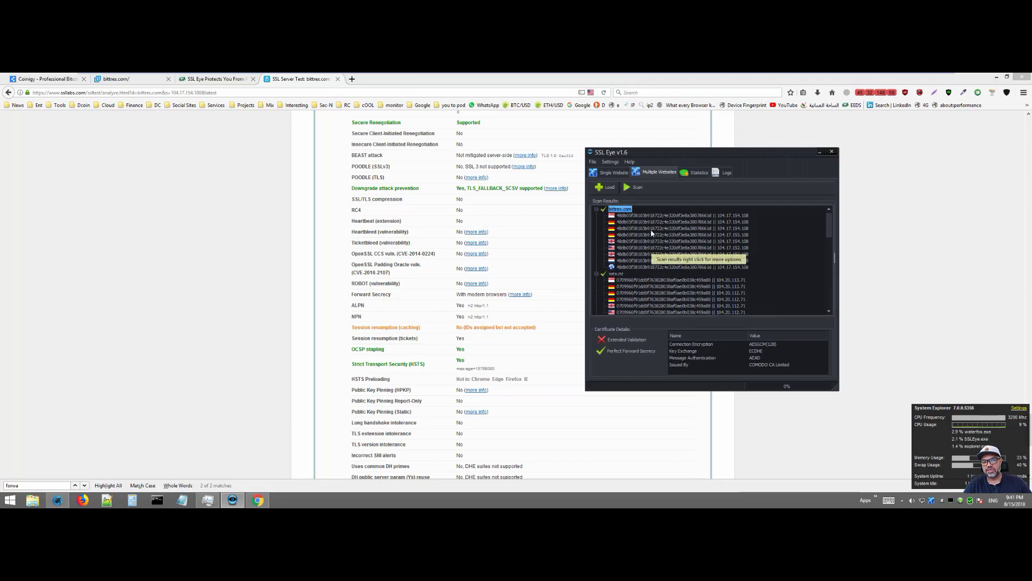
View the host hit Statistics and the Logs of recent scan requests, then open and close the Help menu
click(697, 172)
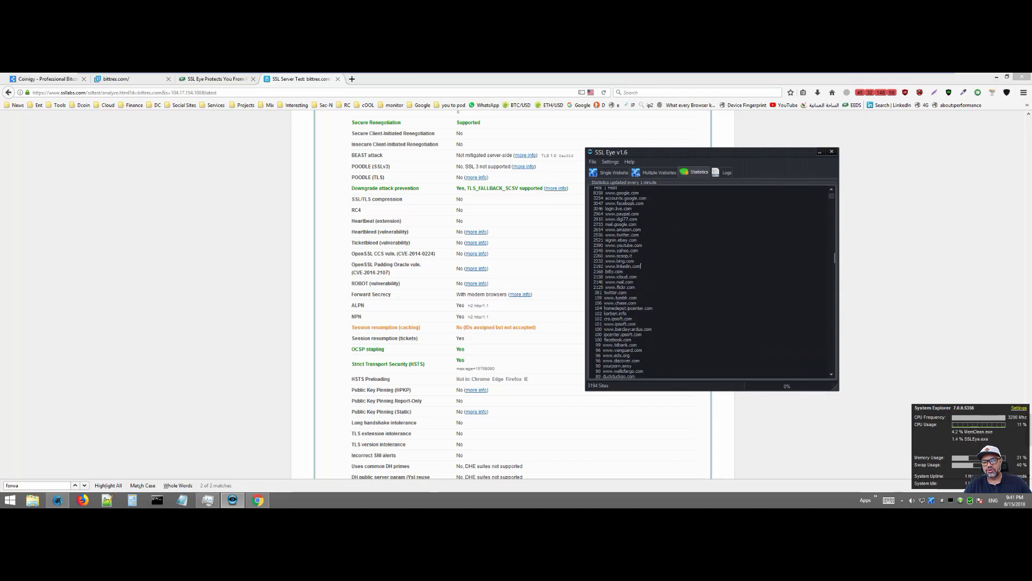
click(723, 172)
scroll(709, 282, up, 12)
scroll(709, 283, down, 12)
click(630, 161)
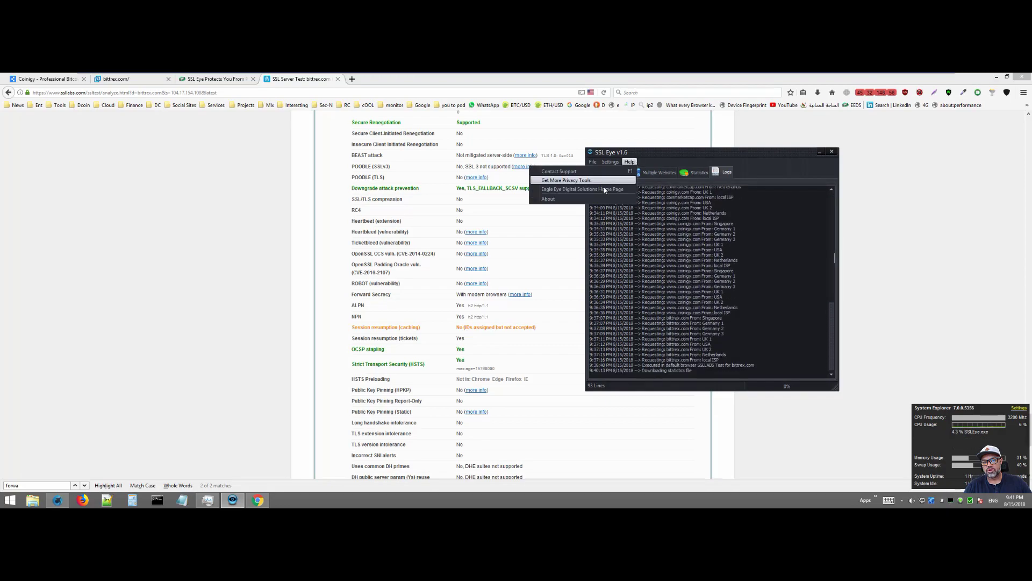
Dismiss the help options and copy a bittrex.com server's SSL fingerprint from the results
click(687, 269)
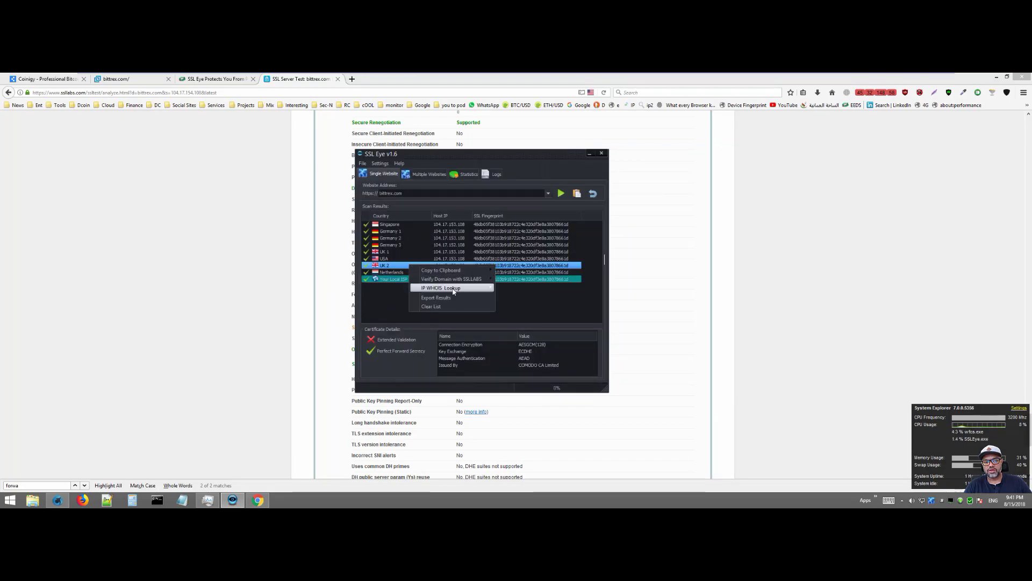
mouse_move(453, 291)
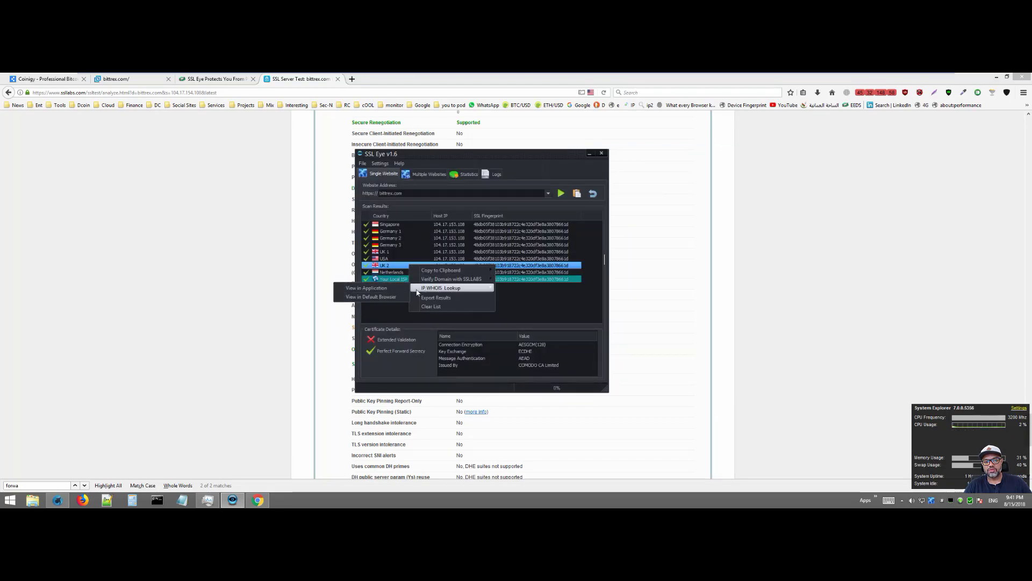
mouse_move(445, 272)
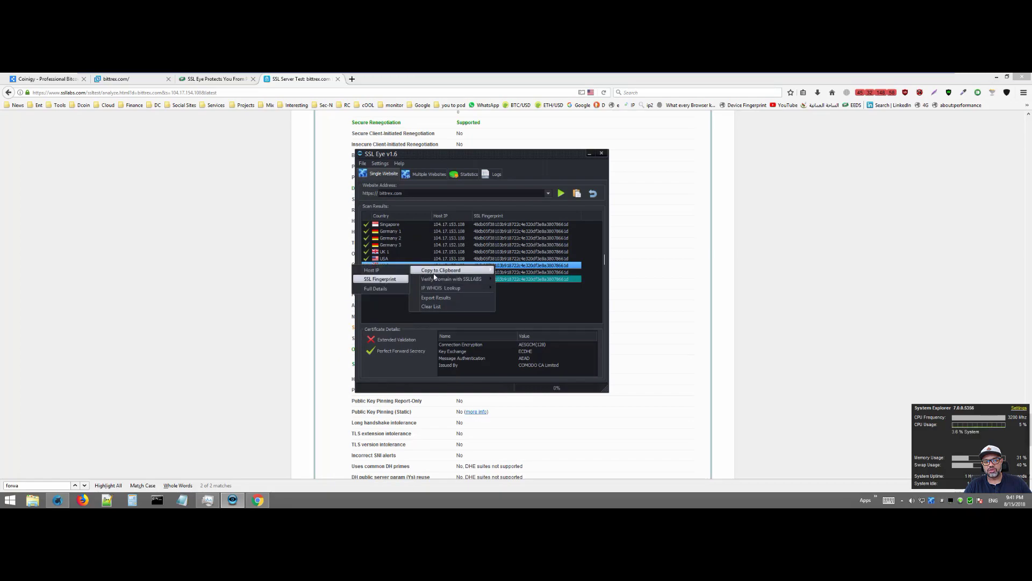
click(386, 280)
mouse_move(430, 270)
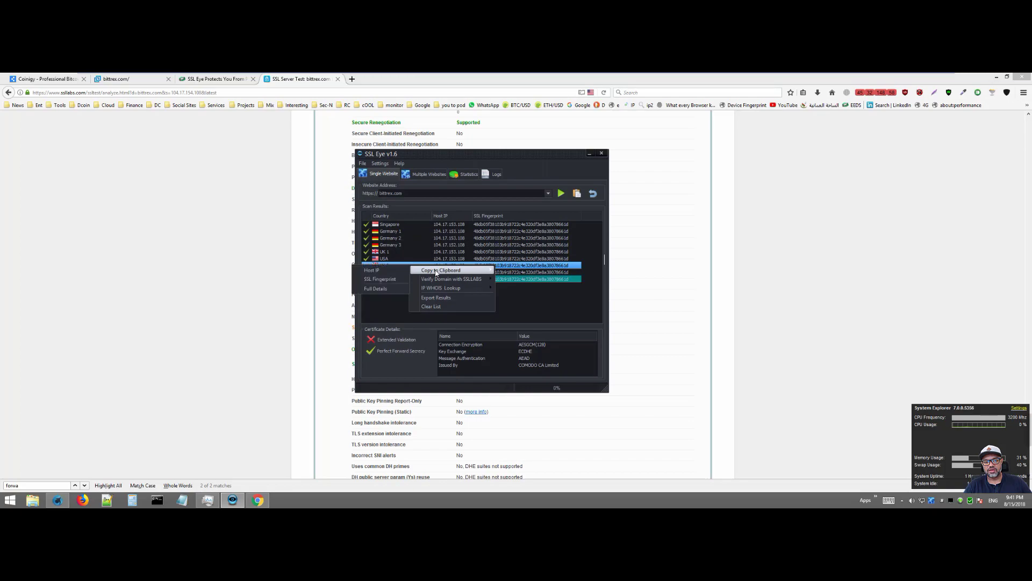
click(389, 280)
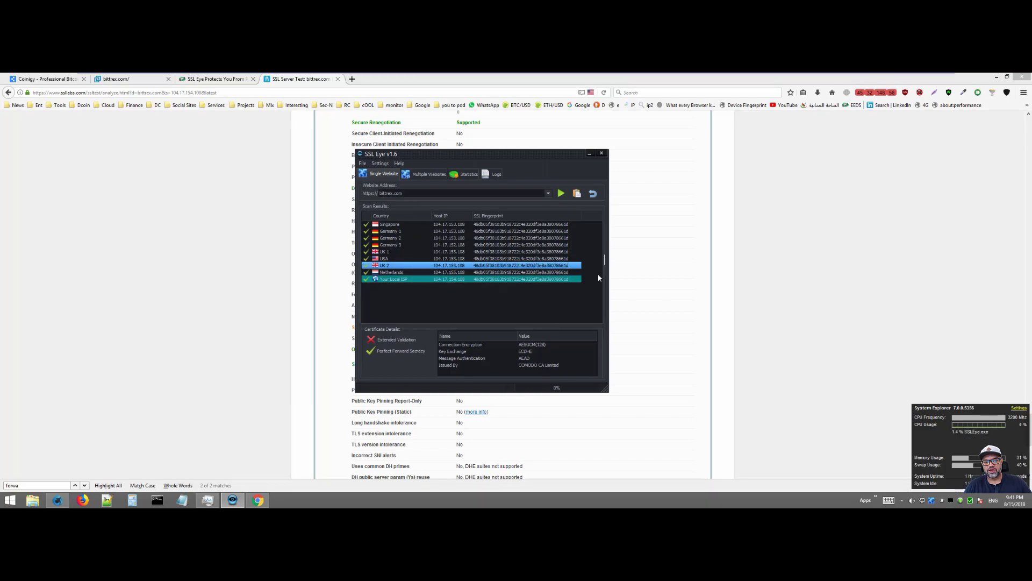
Paste the SSL fingerprint into Waterfox's address bar, replacing the SSL Labs URL
click(640, 231)
scroll(640, 231, up, 7)
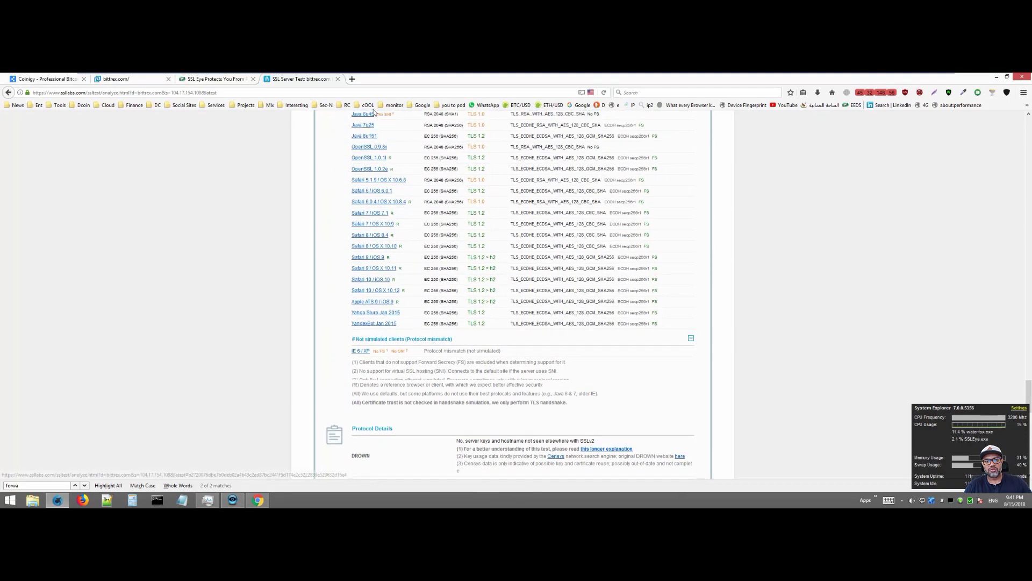
click(370, 93)
key(ctrl+v)
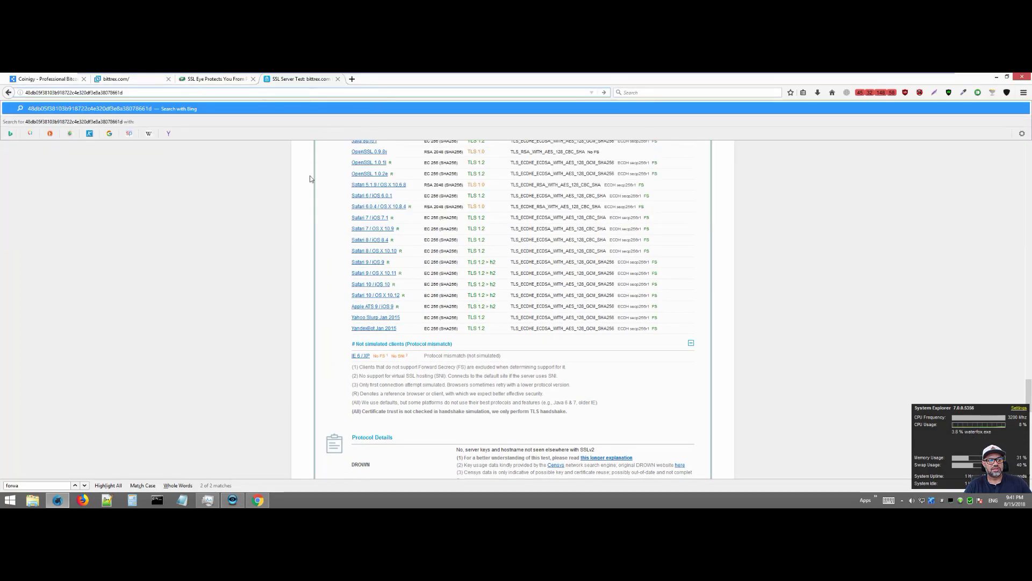
click(205, 244)
Return to SSL Eye and bring up the actions menu for the USA server row
click(233, 500)
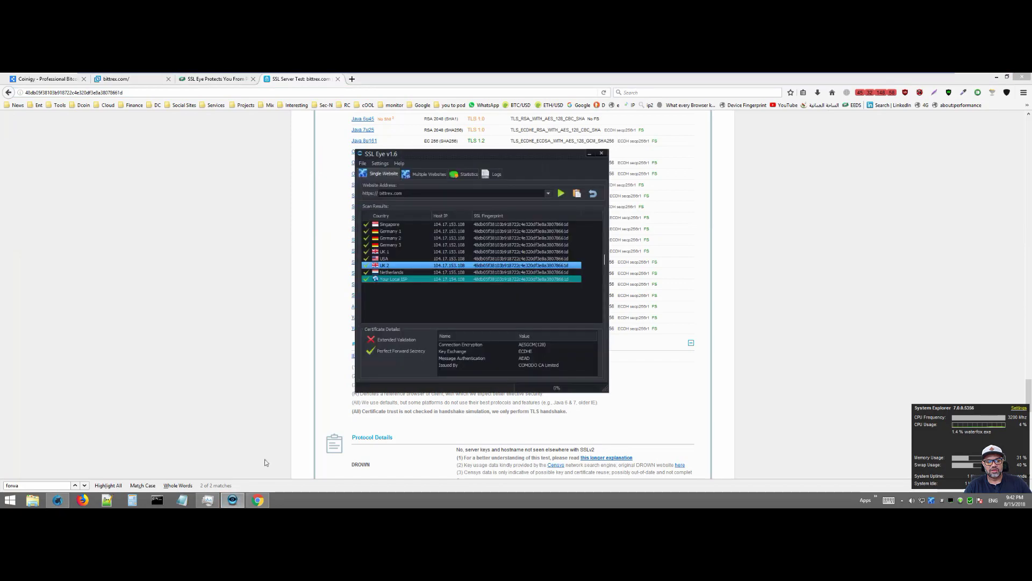
right_click(432, 259)
mouse_move(478, 273)
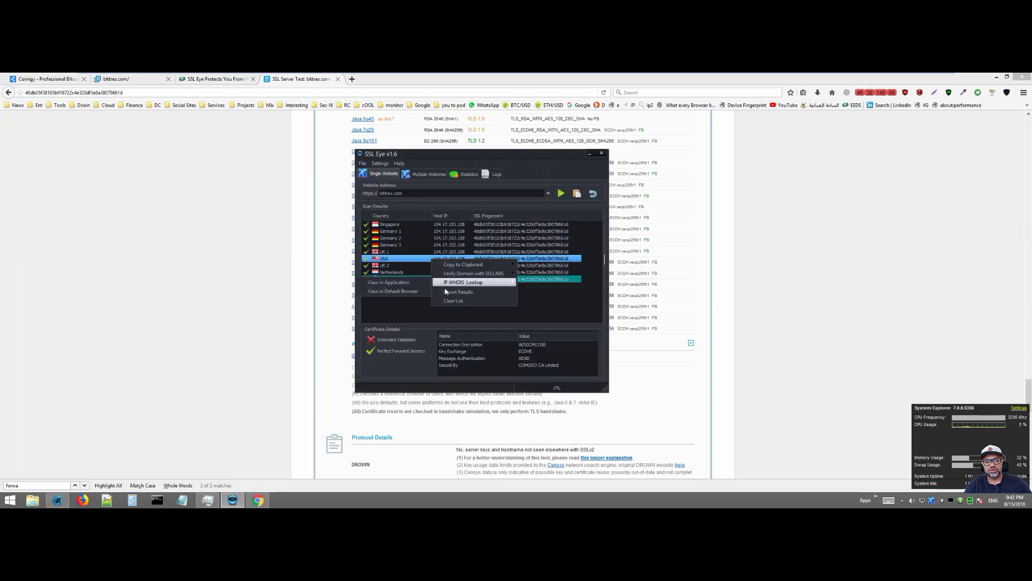
Look up the USA server's IP on ARIN WHOIS, moving SSL Eye aside to read the CLOUDFLARENET 104.16.0.0/12 record
mouse_move(450, 286)
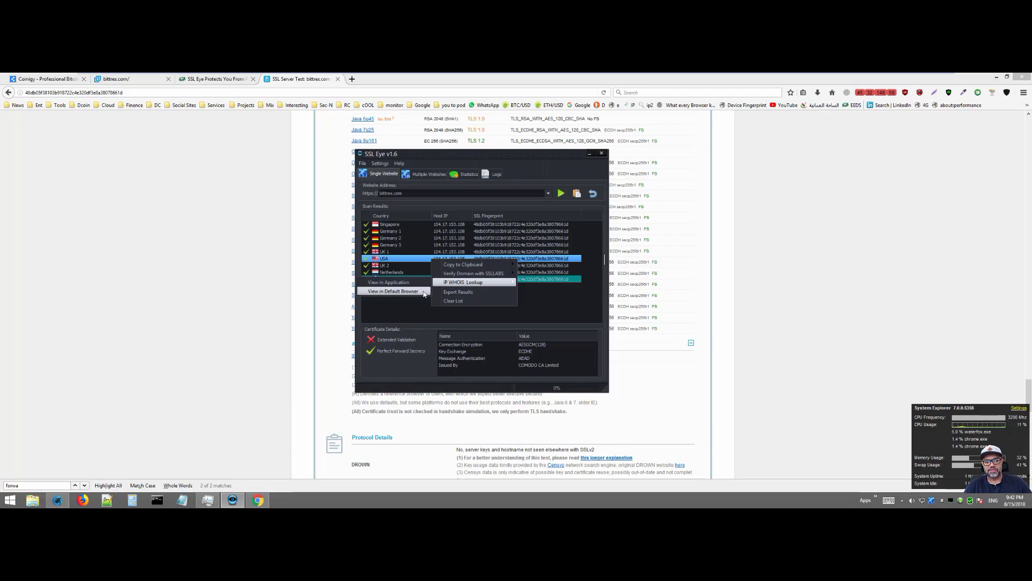
click(393, 291)
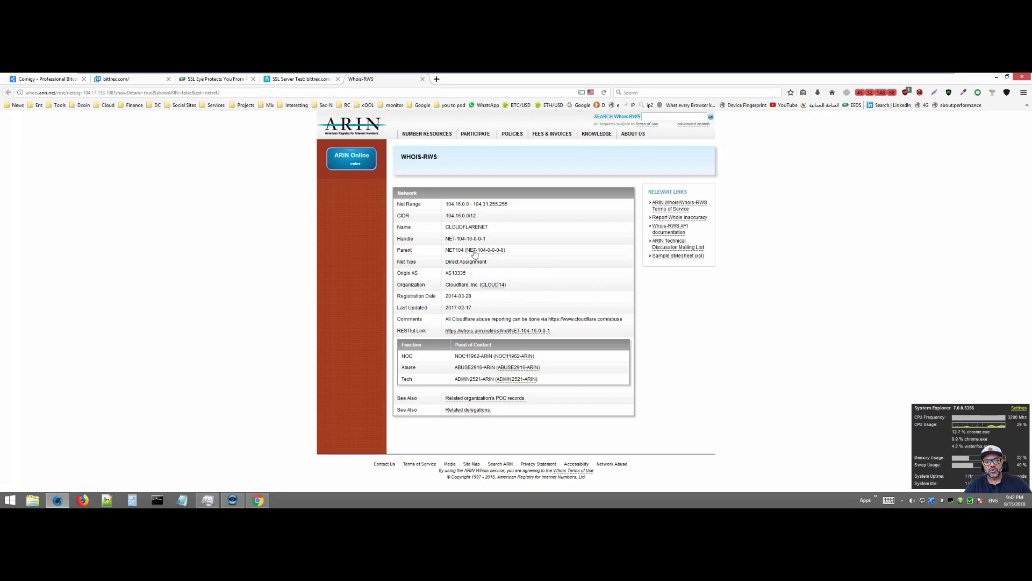
click(233, 500)
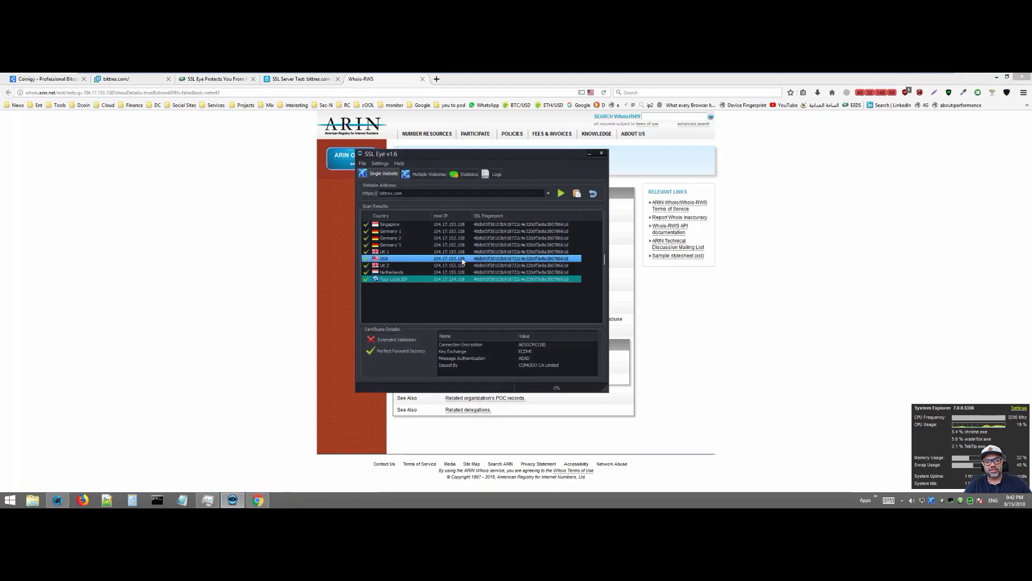
drag(498, 160, 772, 199)
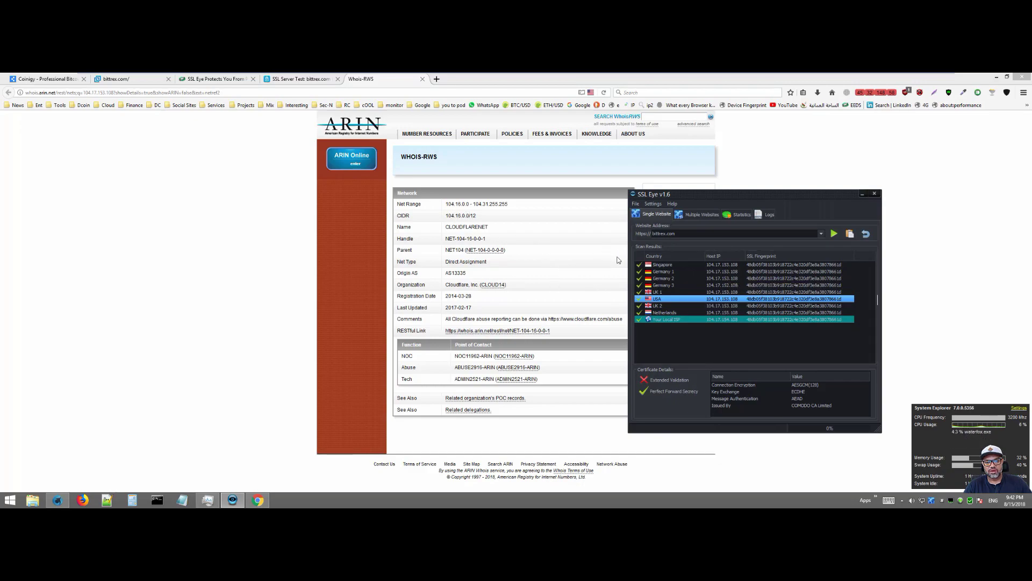
drag(706, 199, 783, 188)
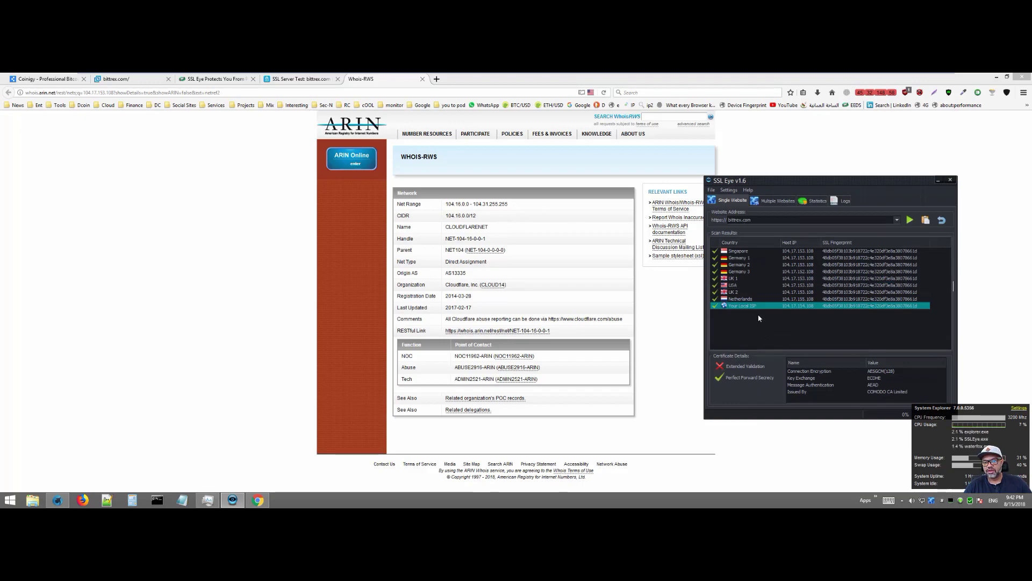
drag(792, 185, 467, 181)
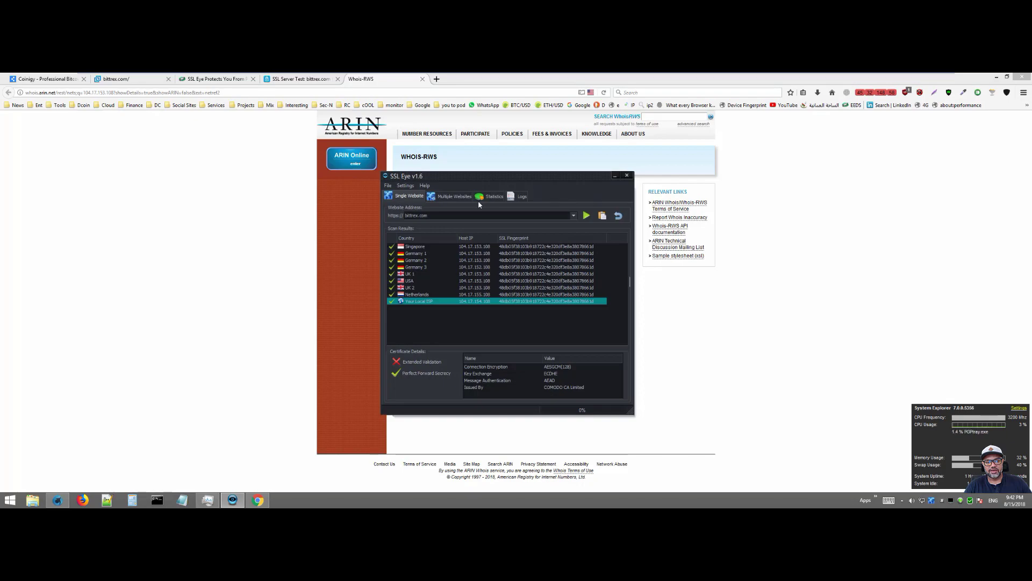
Scroll through the Multiple Websites results for all exchanges, then close Exchanges.txt in Notepad
click(462, 197)
scroll(518, 315, down, 3)
scroll(519, 316, up, 10)
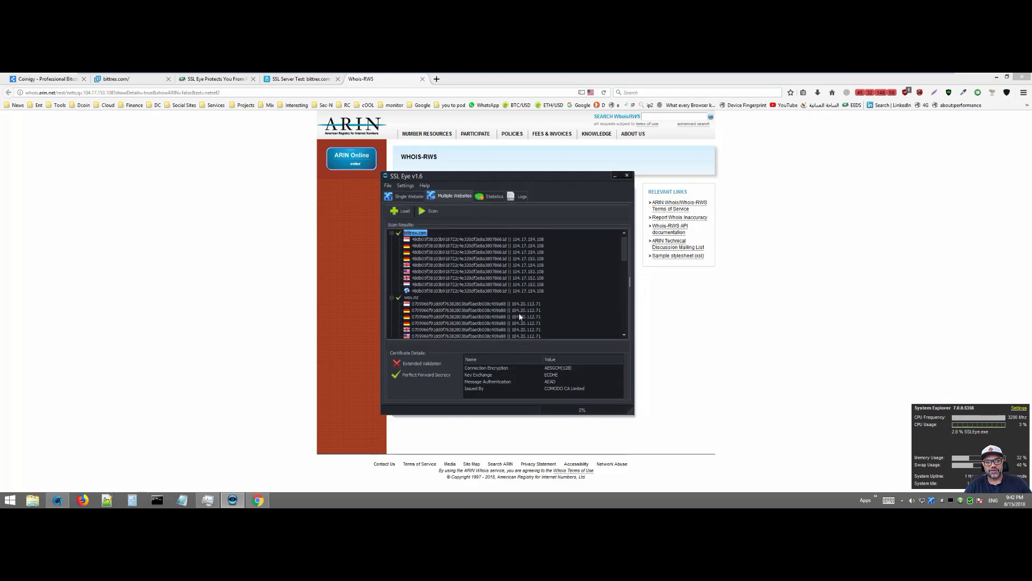
scroll(519, 316, down, 5)
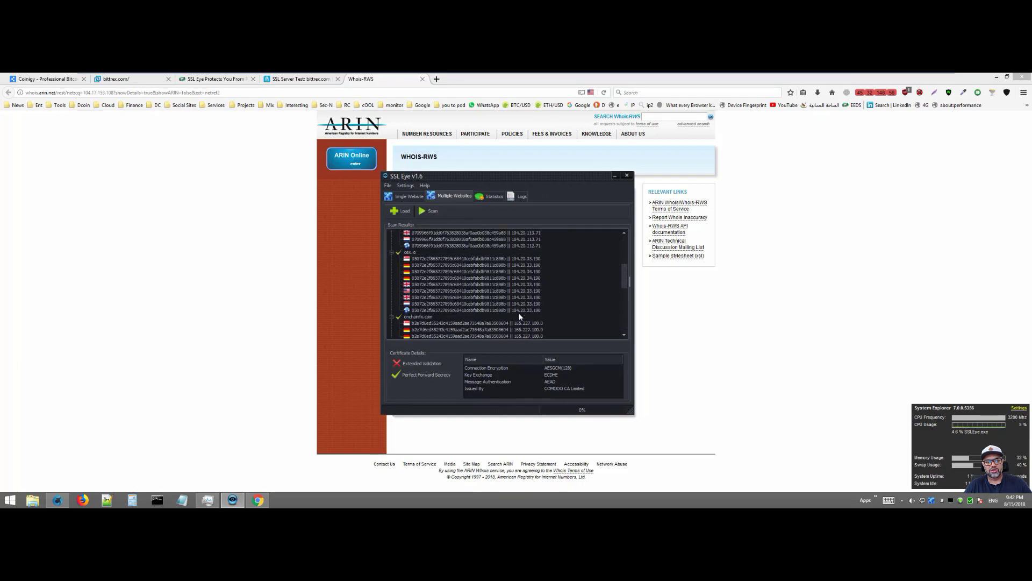
scroll(519, 316, up, 5)
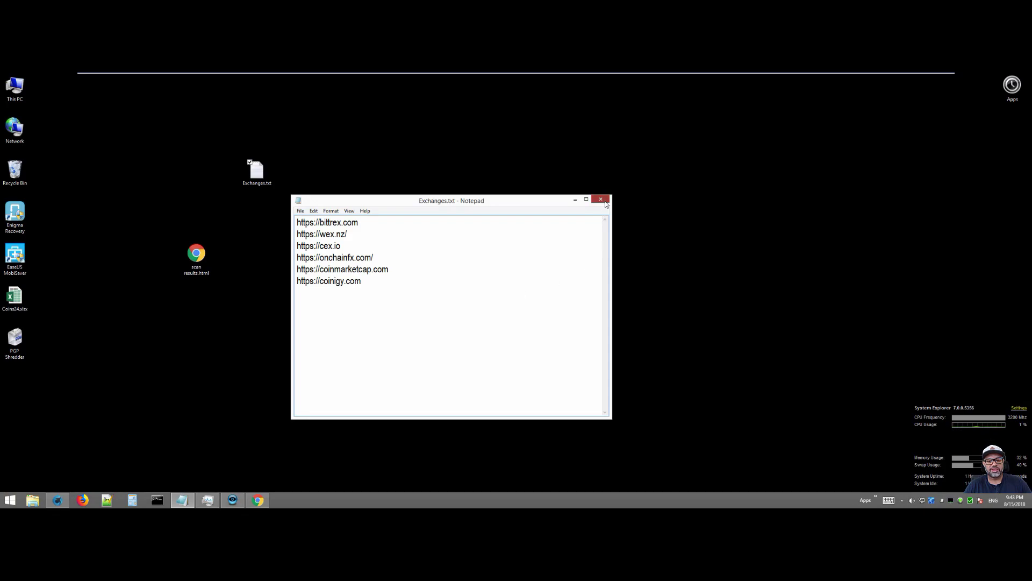
click(604, 202)
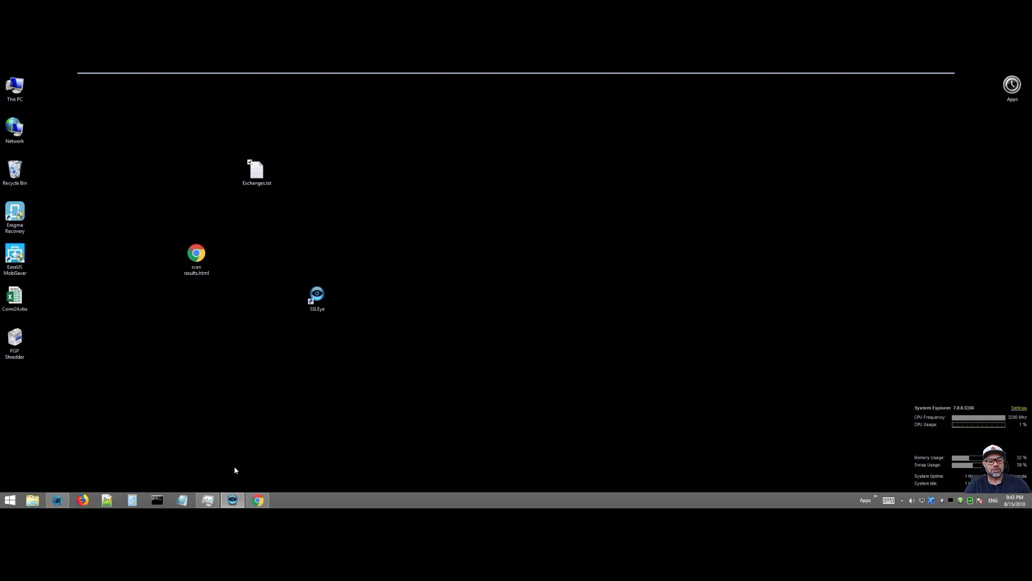
Restore SSL Eye, scroll its multi-site results, then show the bittrex.com Single Website results
click(233, 500)
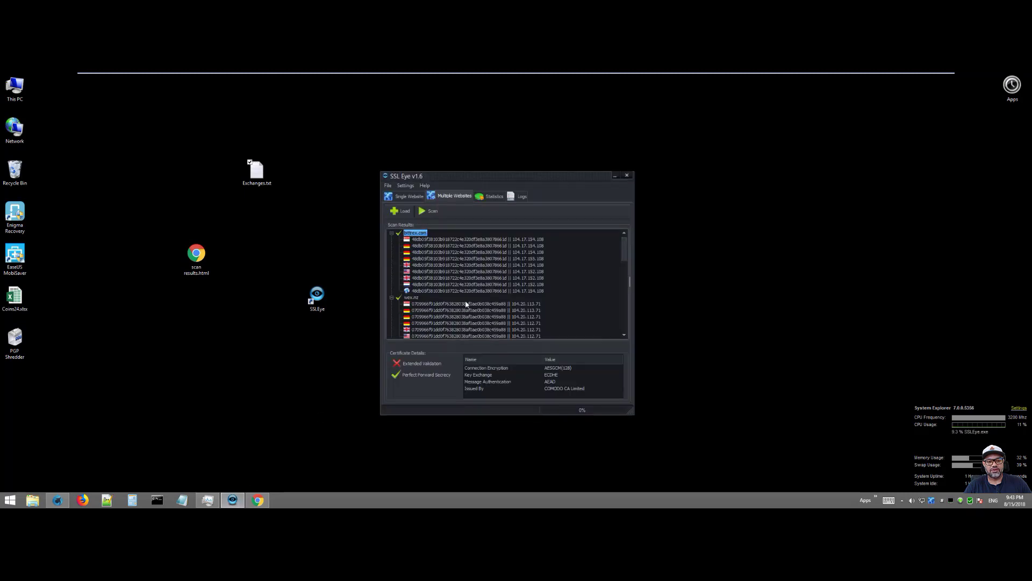
scroll(463, 305, down, 1)
scroll(465, 309, up, 1)
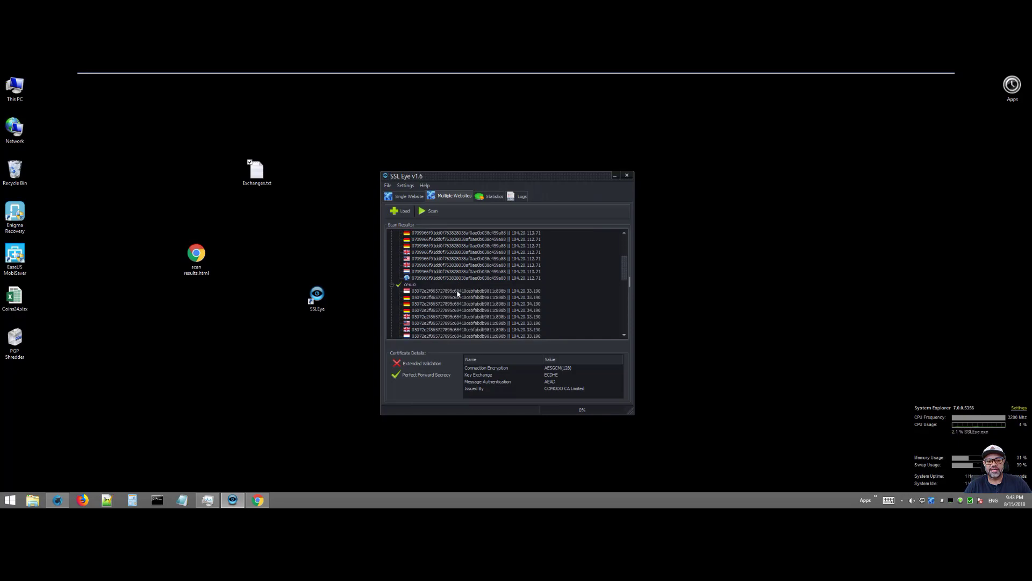
scroll(458, 293, down, 10)
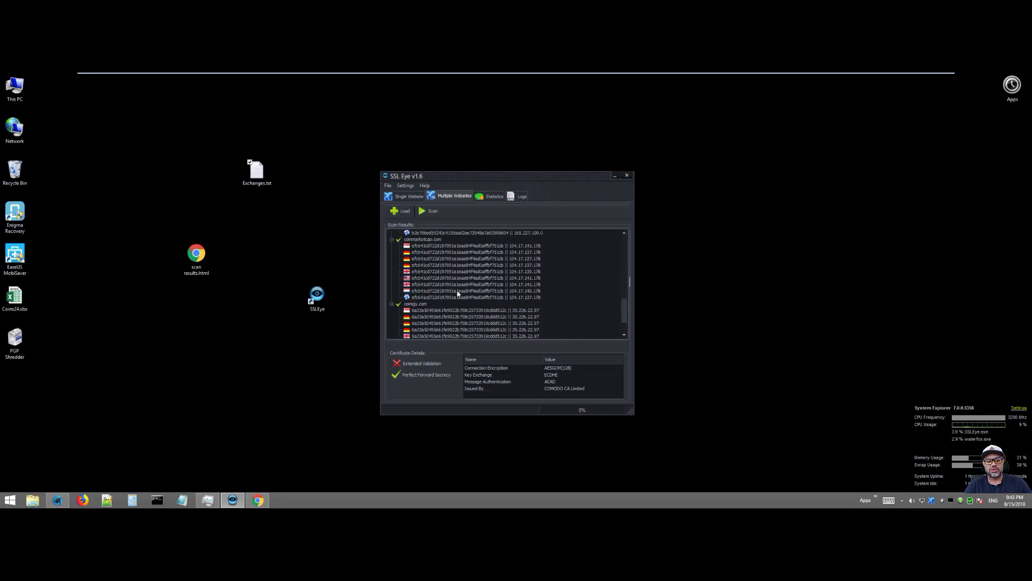
scroll(457, 293, up, 5)
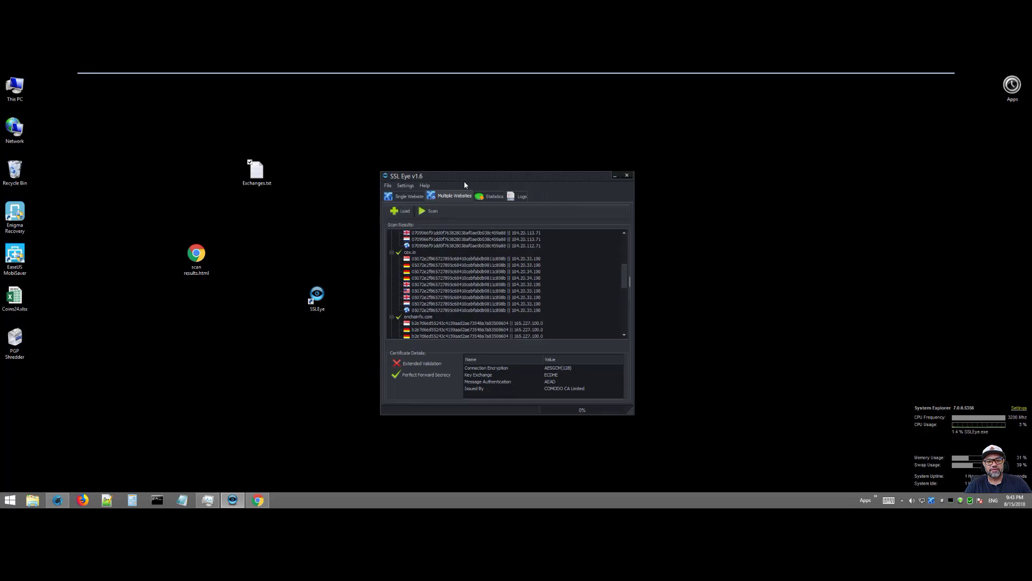
click(415, 197)
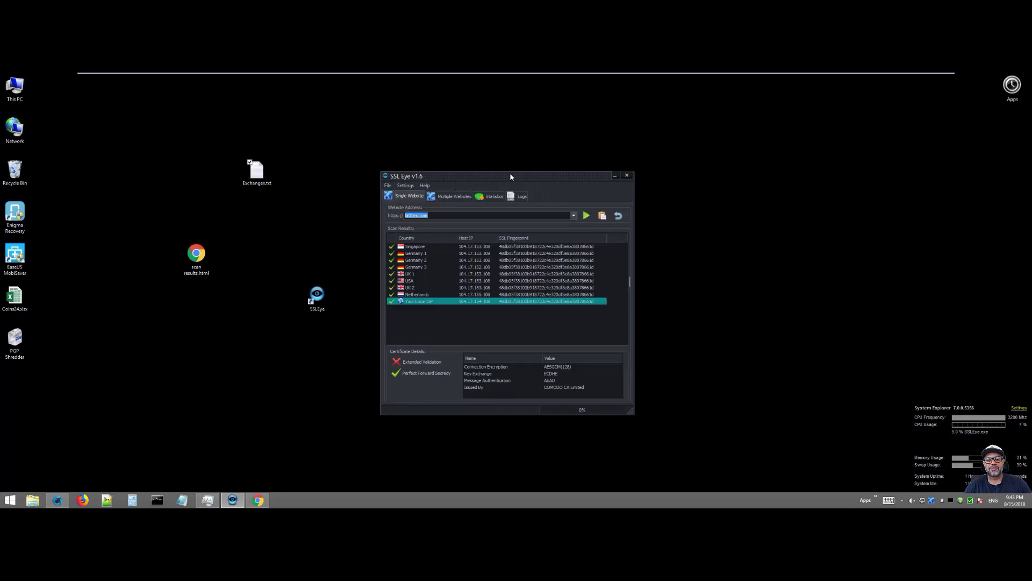